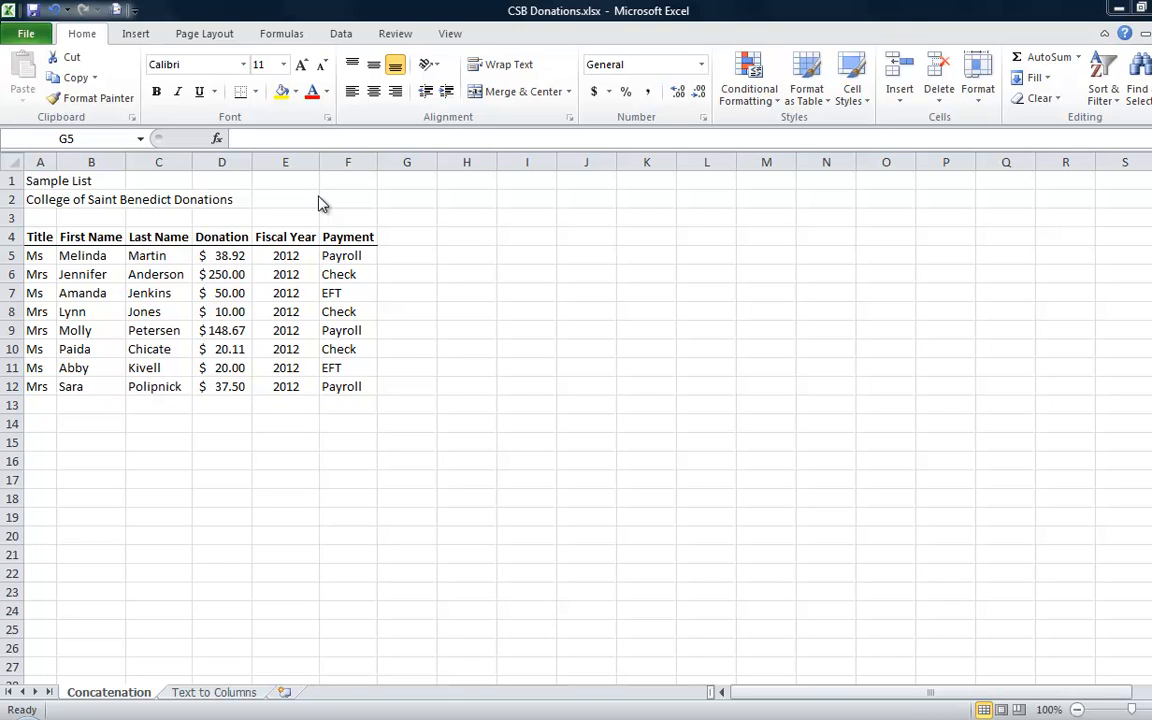
Start a formula in G5 that joins the title in A5, a space and the first name in B5: =A5&" "&B5
left_click(398, 253)
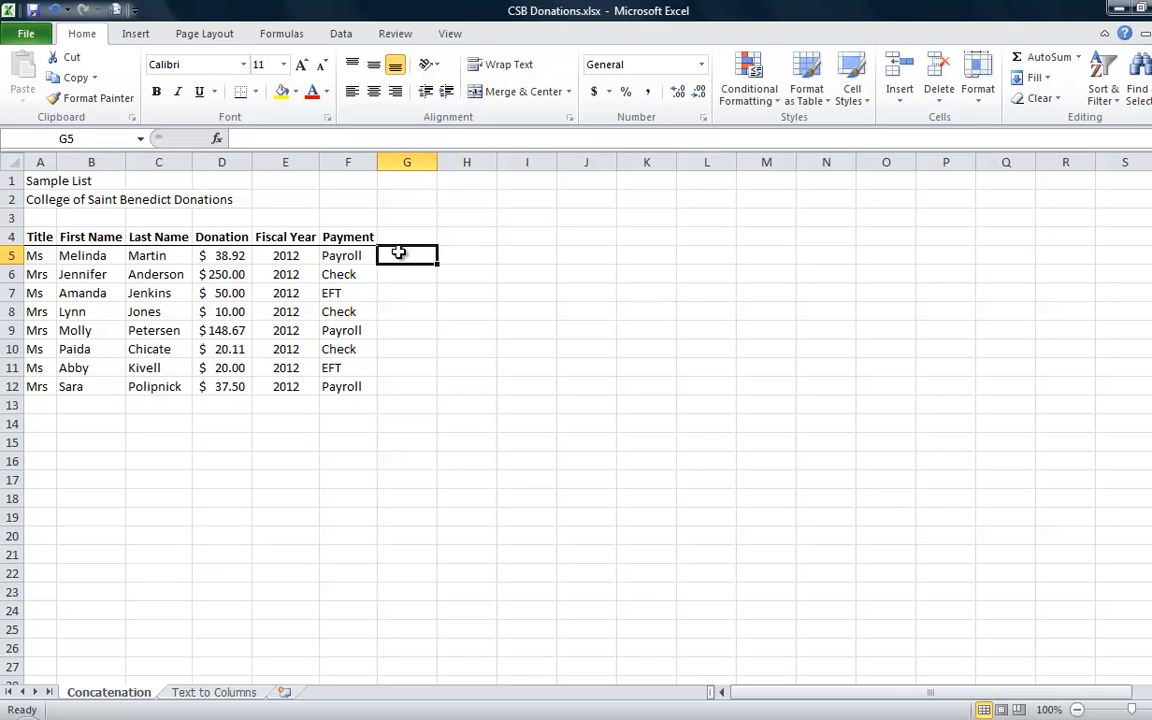
type("=")
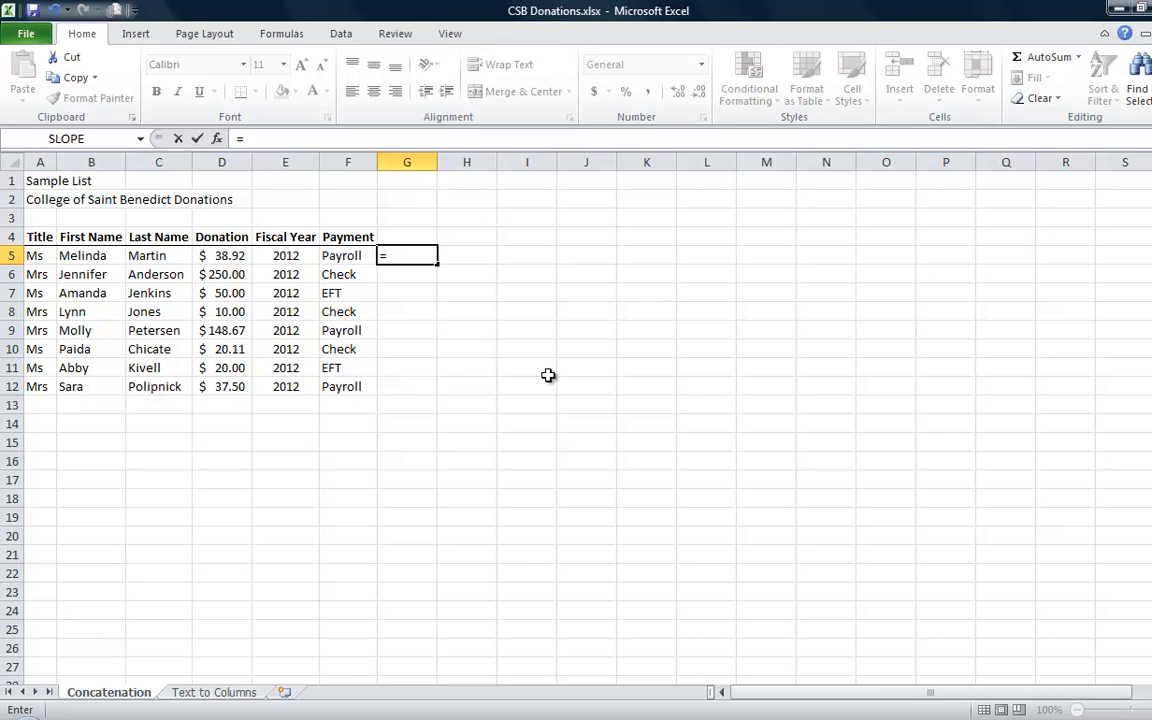
key("Left")
key("Left")
key("Left")
key("Left")
key("Left")
key("Left")
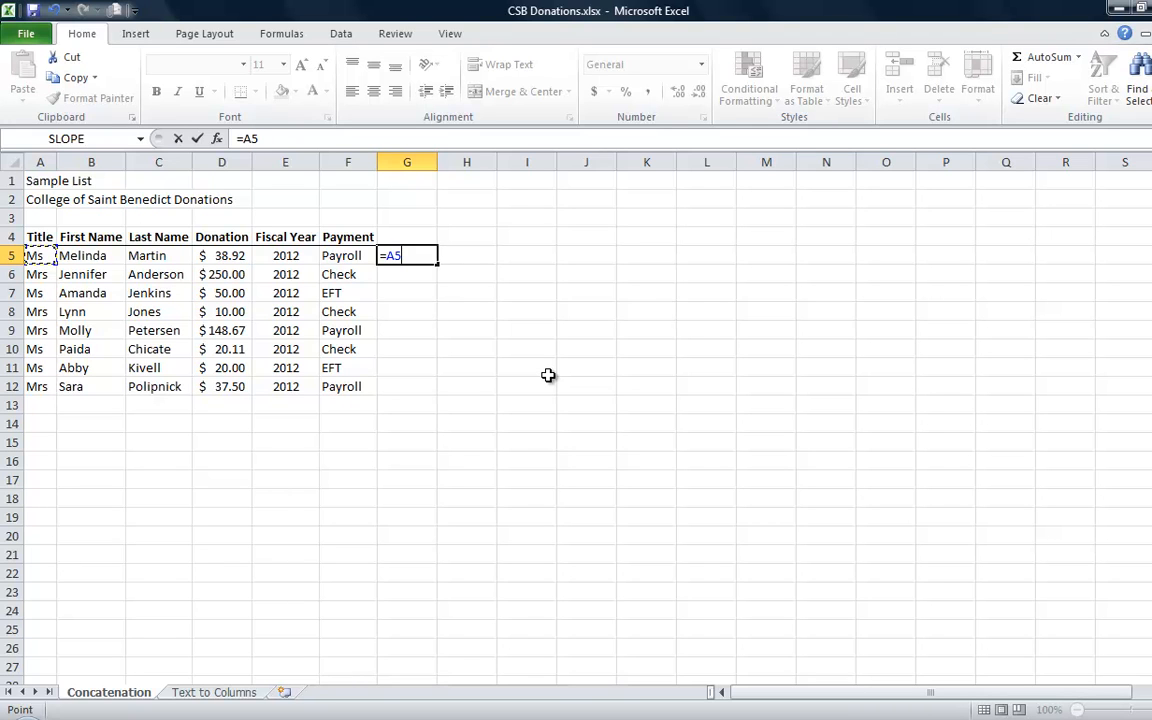
type("&\" \"&")
key("Left")
key("Left")
key("Left")
key("Left")
key("Left")
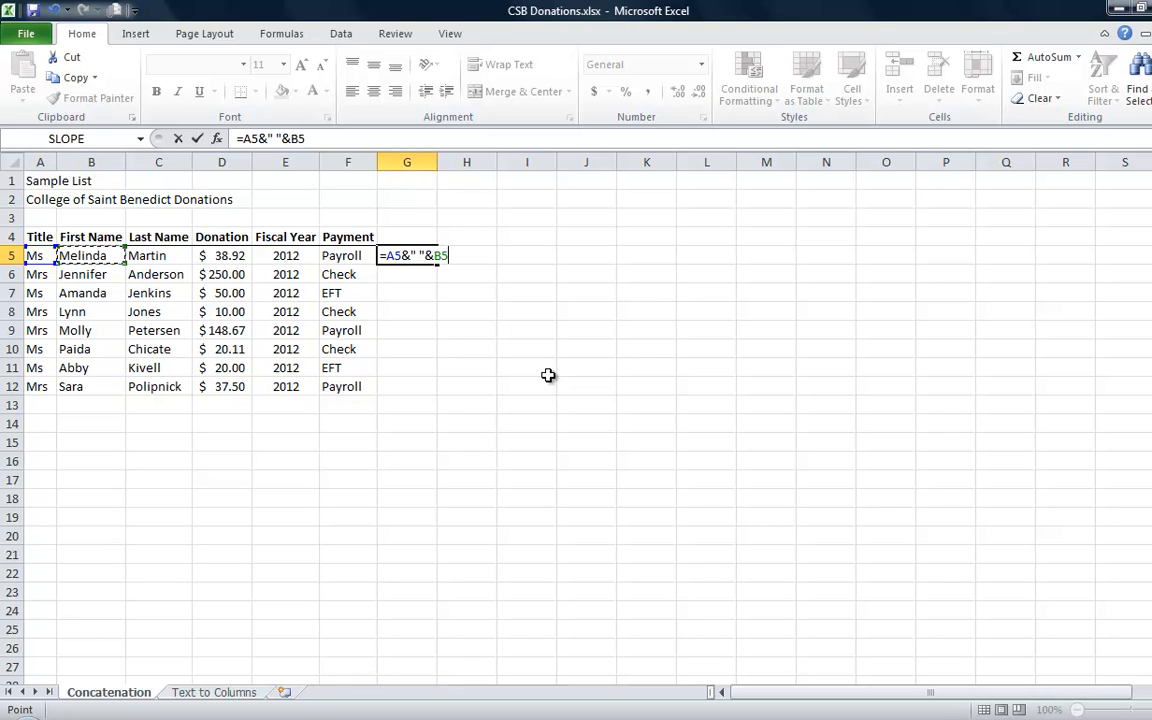
Extend the G5 formula with another space and the last name in C5, and enter it as =A5&" "&B5&" "&C5
type("&\" \"&")
key("Left")
key("Left")
key("Left")
key("Left")
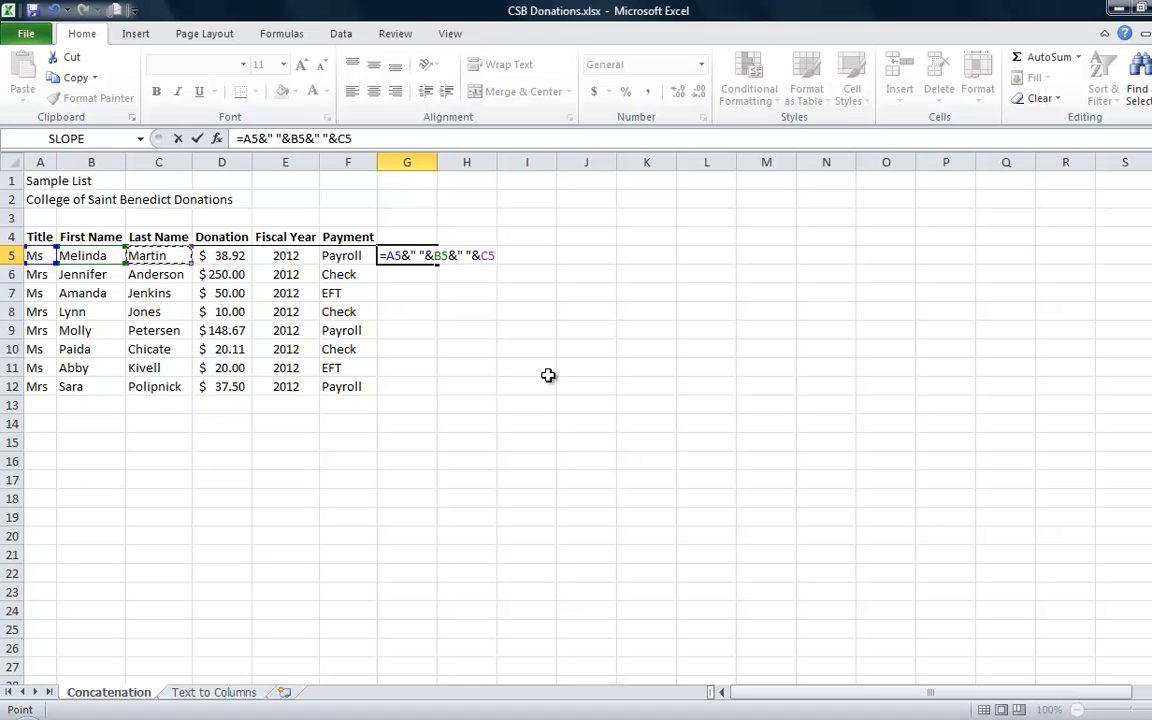
key("Return")
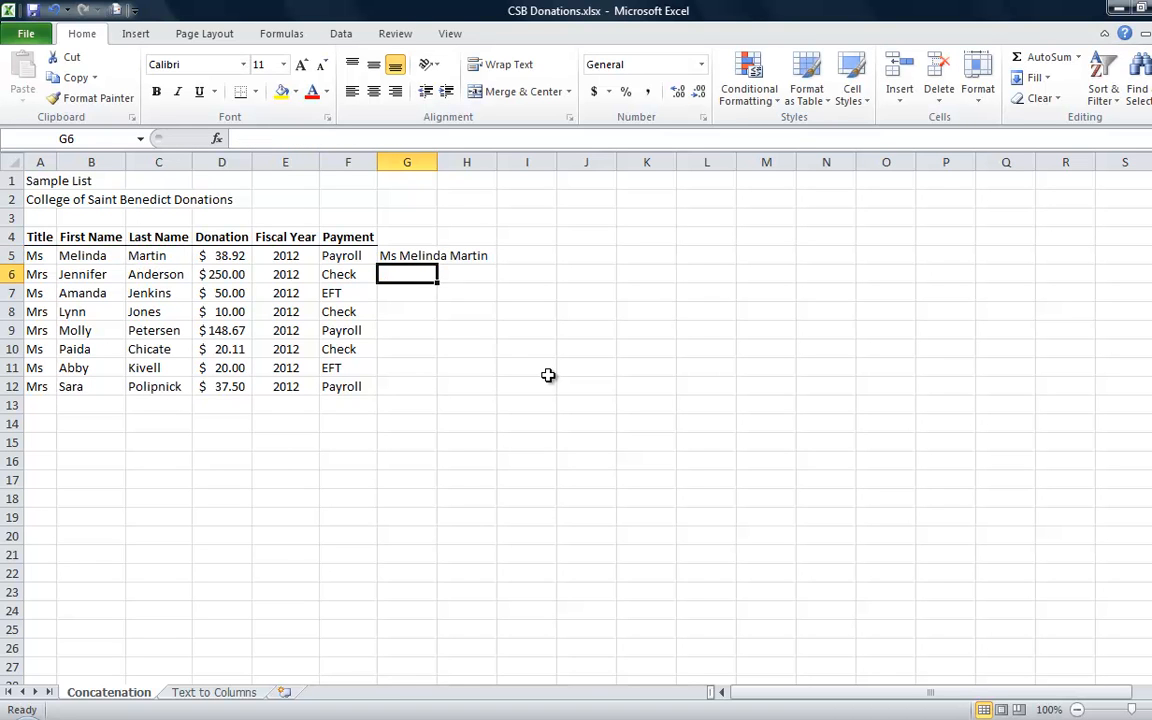
Append the literal text " donated " to the end of the concatenation formula in G5
double_click(415, 257)
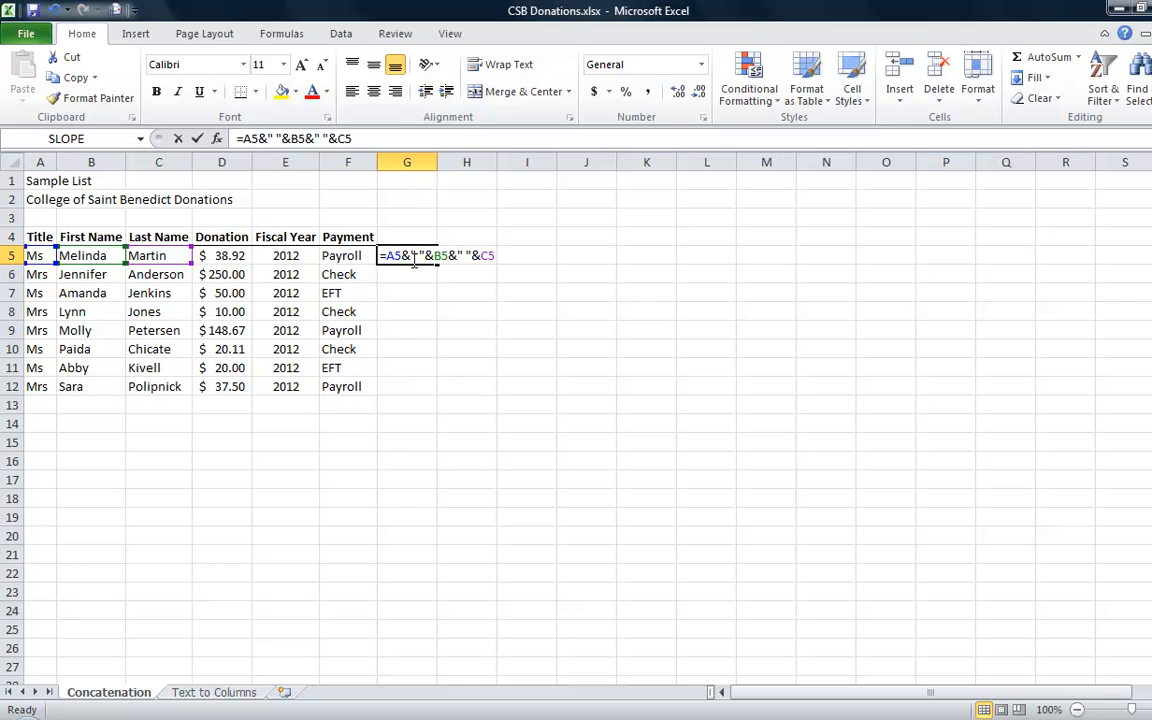
left_click(365, 138)
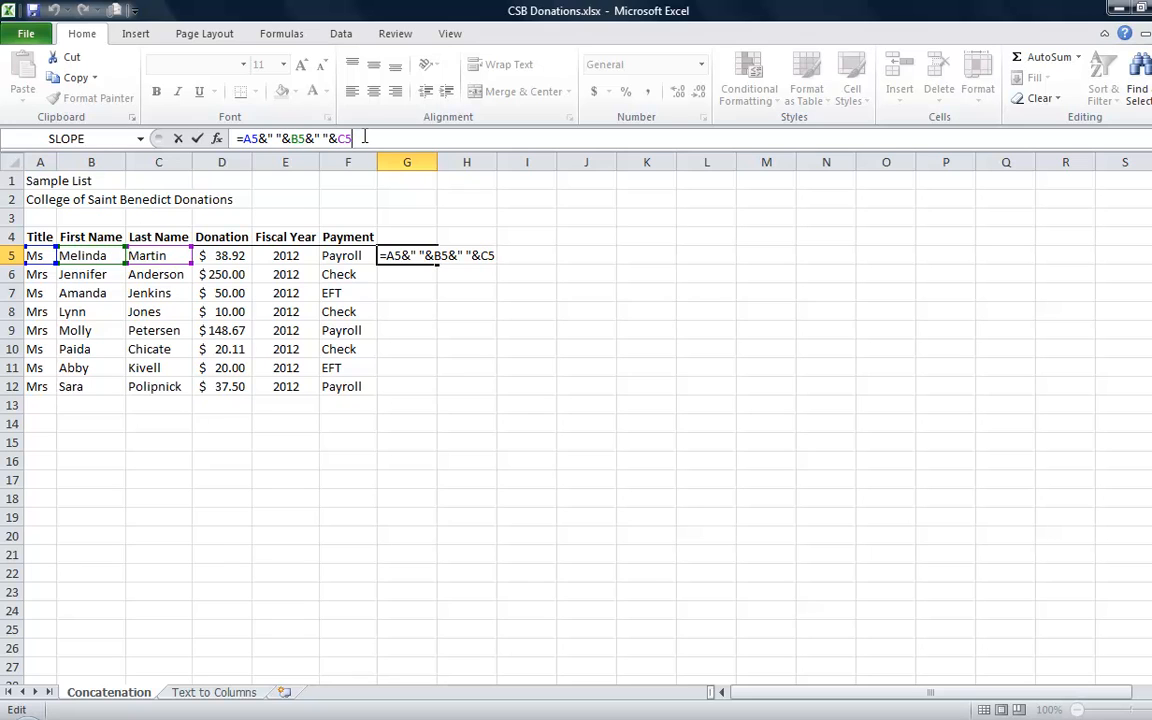
type("& \"")
type("donated \"")
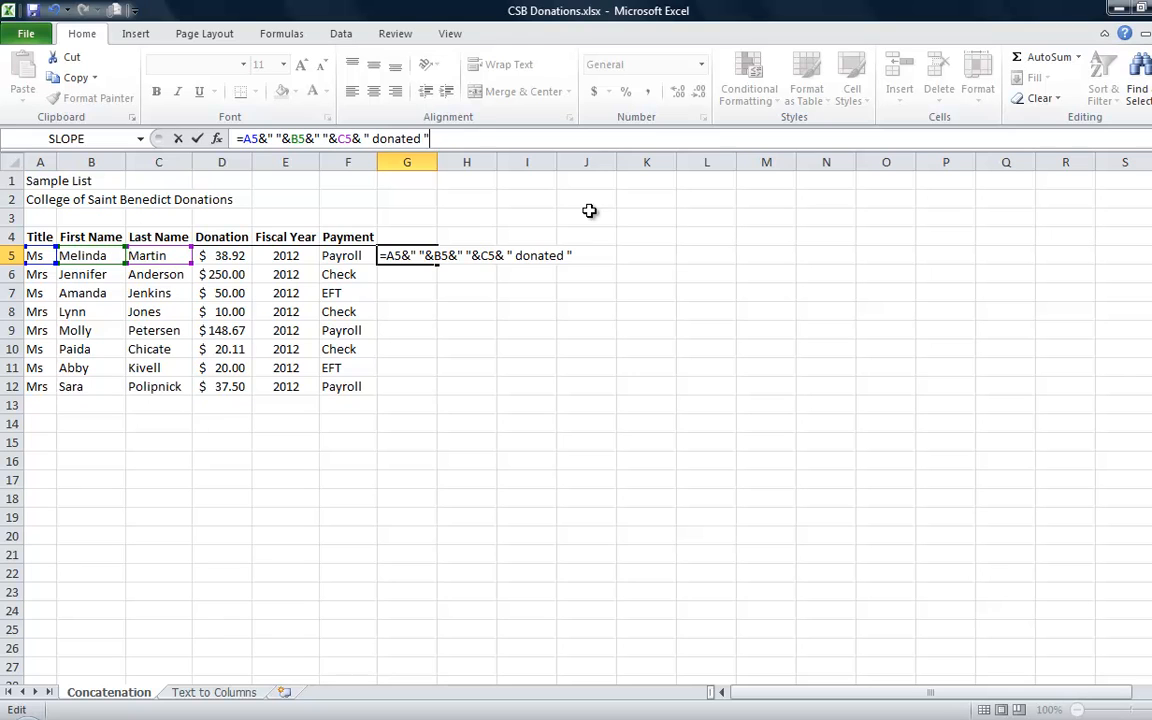
Append the donation in D5 to the G5 formula as TEXT(D5, "$#,##0") and enter the formula
type("& text(")
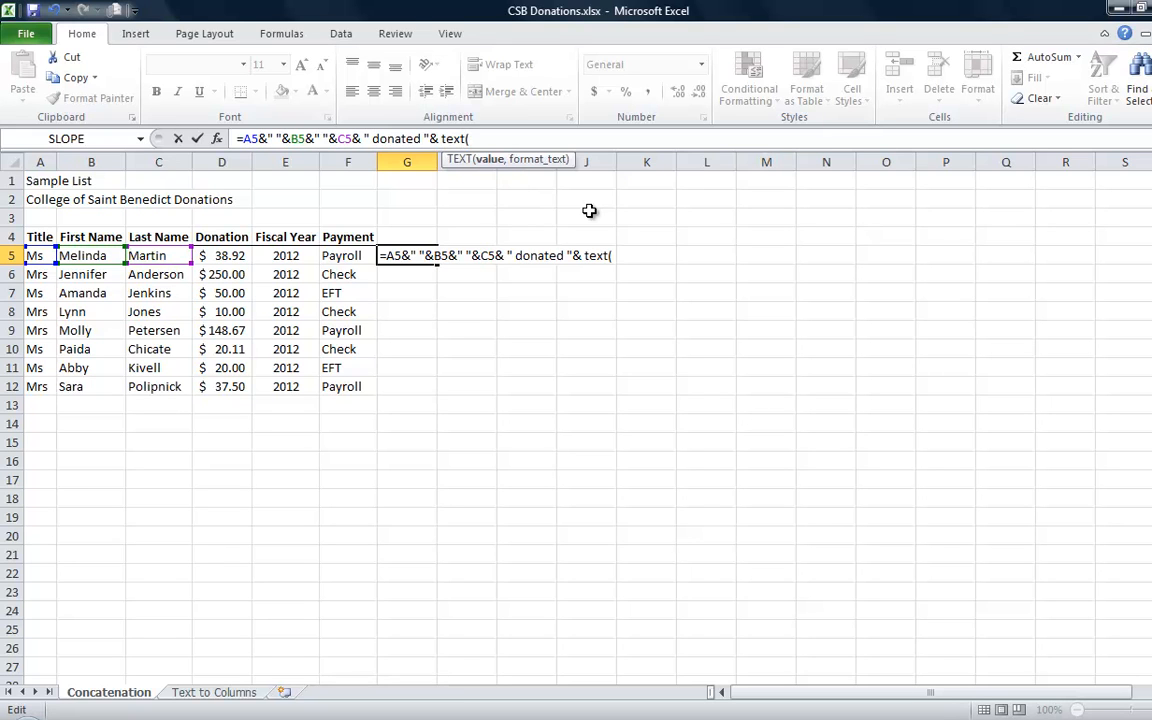
left_click(205, 255)
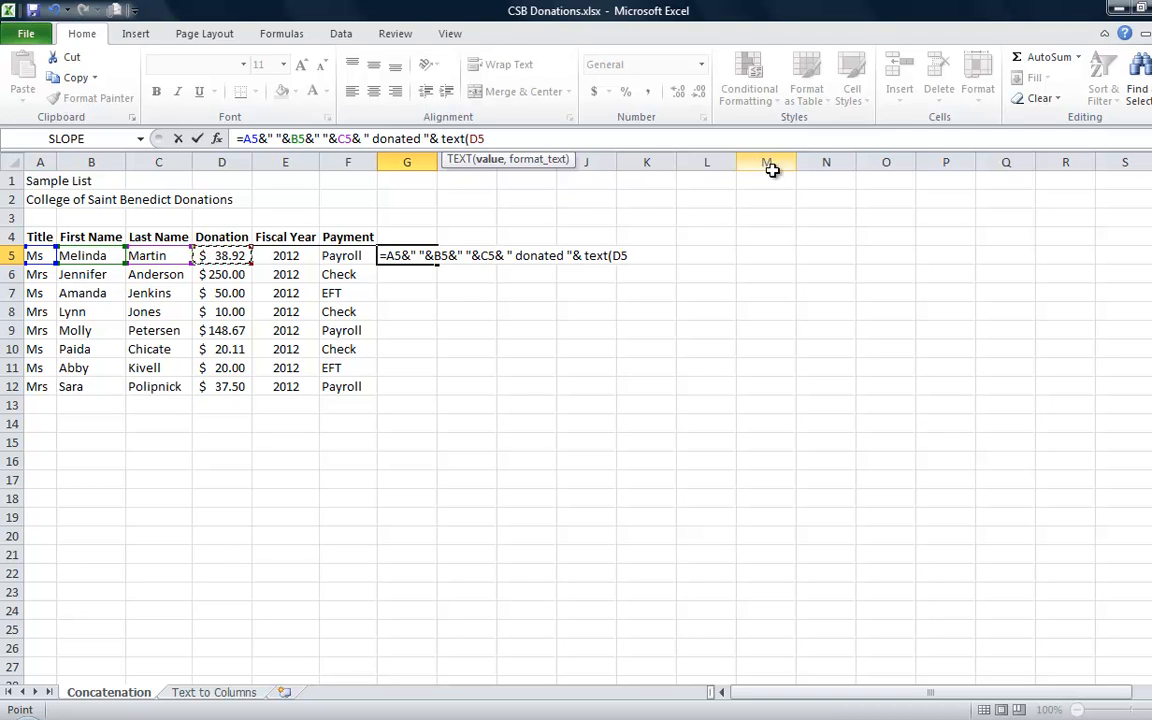
type(",")
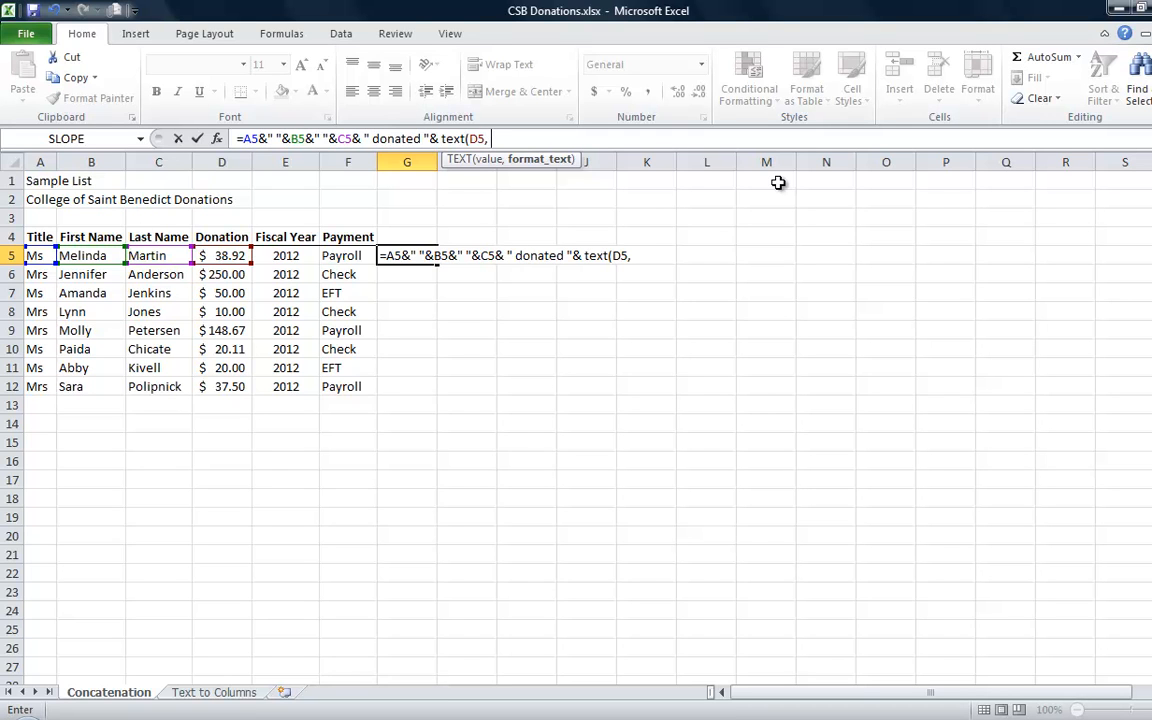
type("\"$#,##0")
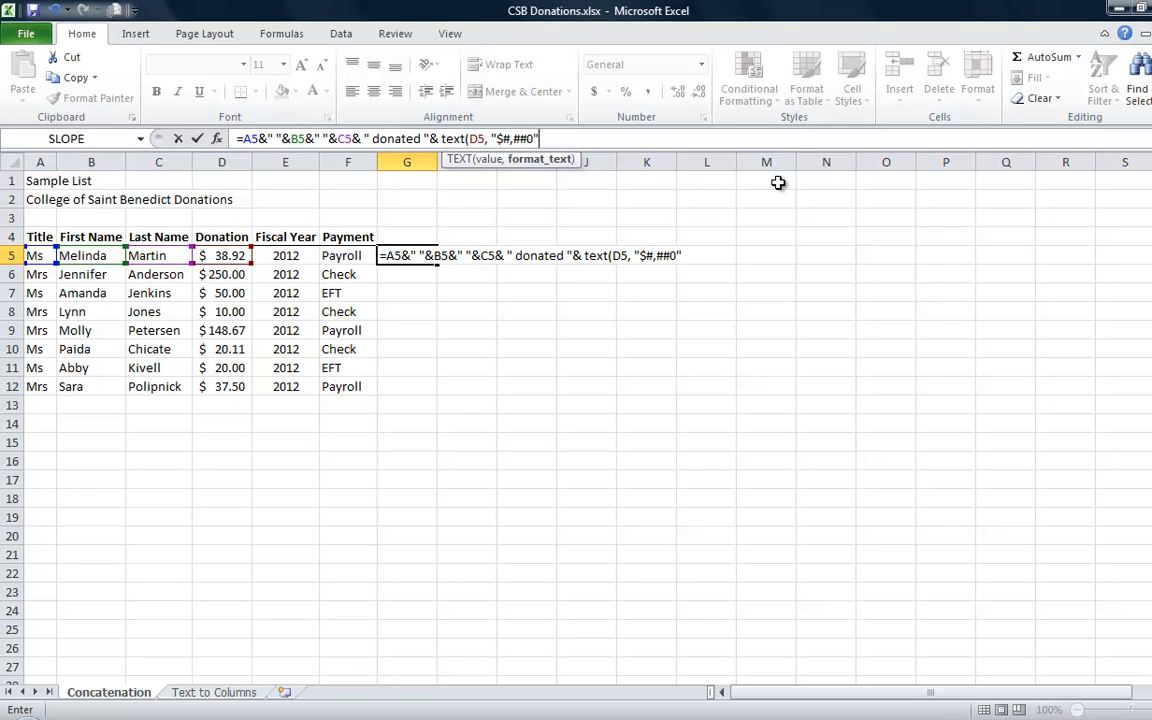
type("\")")
key("Return")
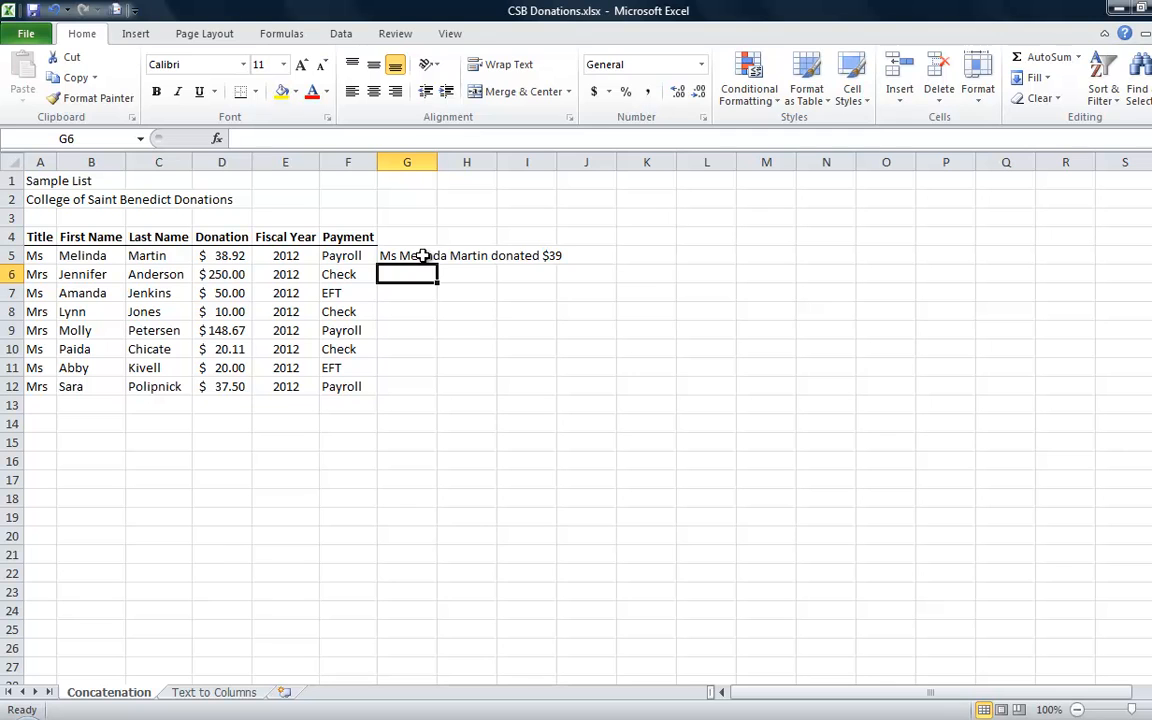
Change the TEXT number format in the G5 formula to "$#,##0.00" so the amount includes cents
left_click(423, 256)
double_click(423, 256)
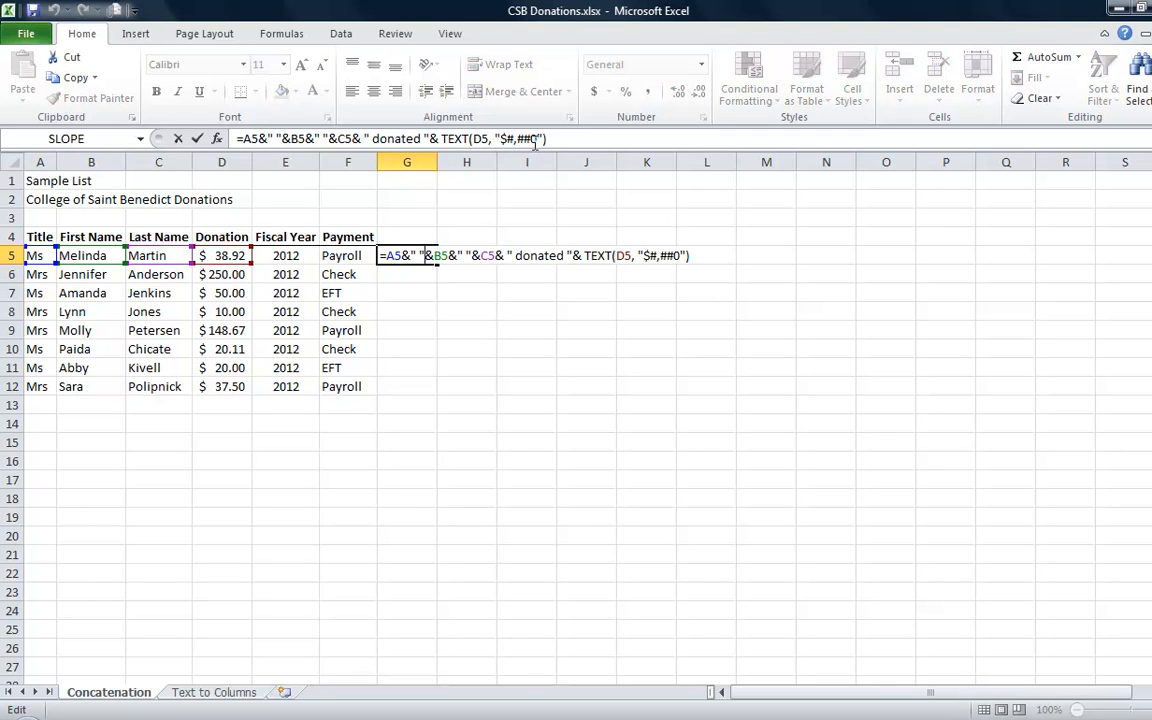
left_click(535, 141)
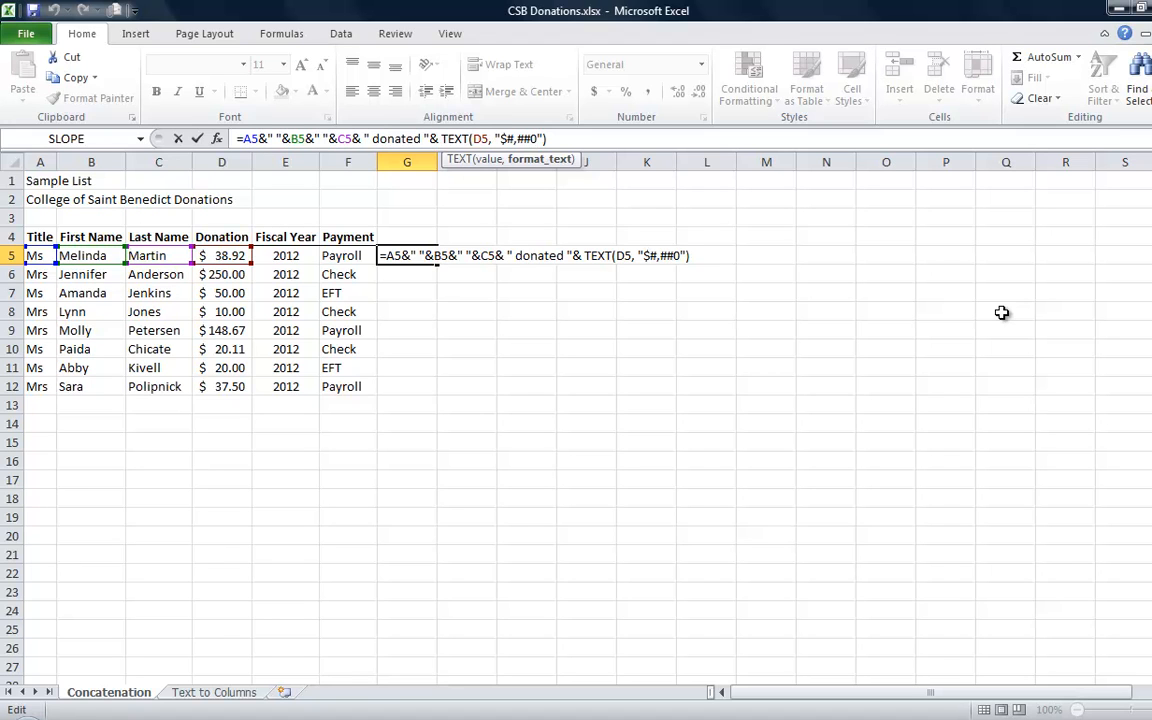
type(".00")
key("Return")
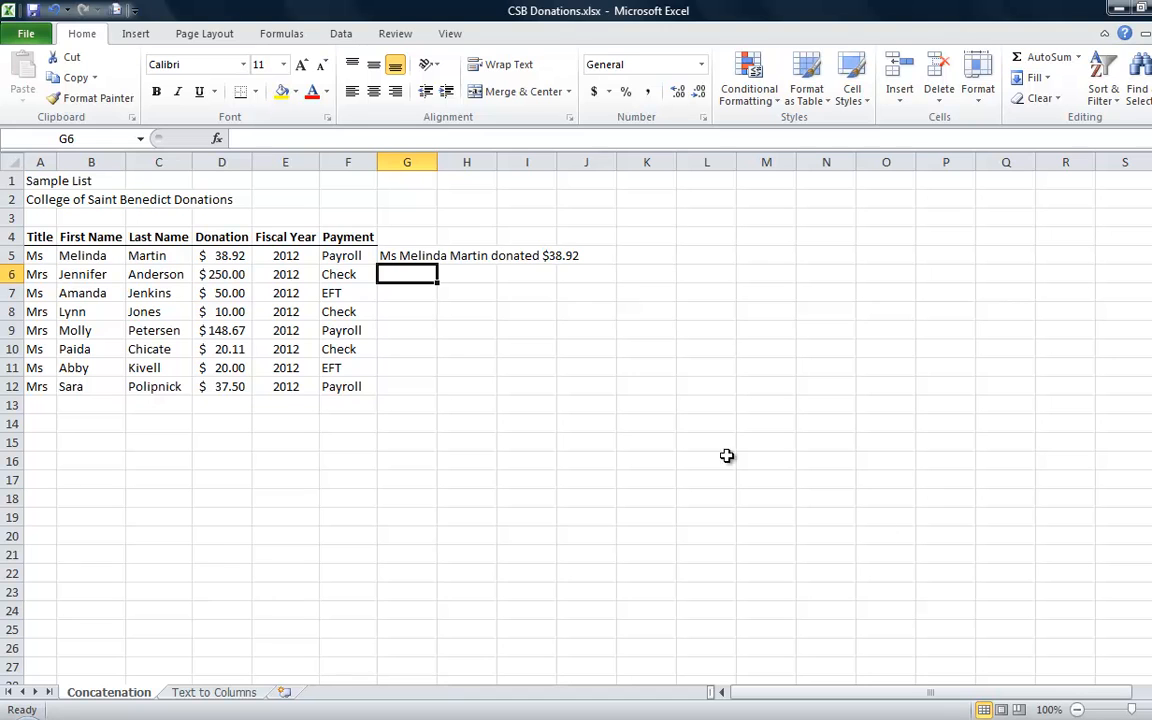
Auto-fill the G5 formula down to row 12 and undo the fill
left_click(392, 257)
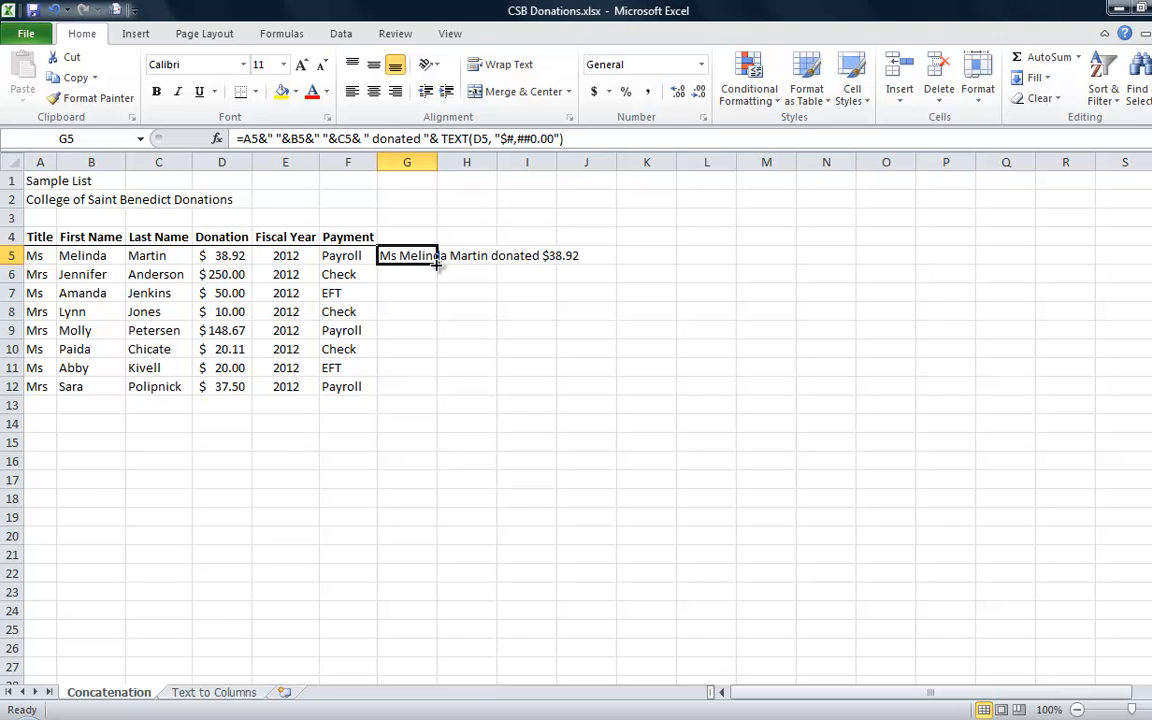
double_click(437, 263)
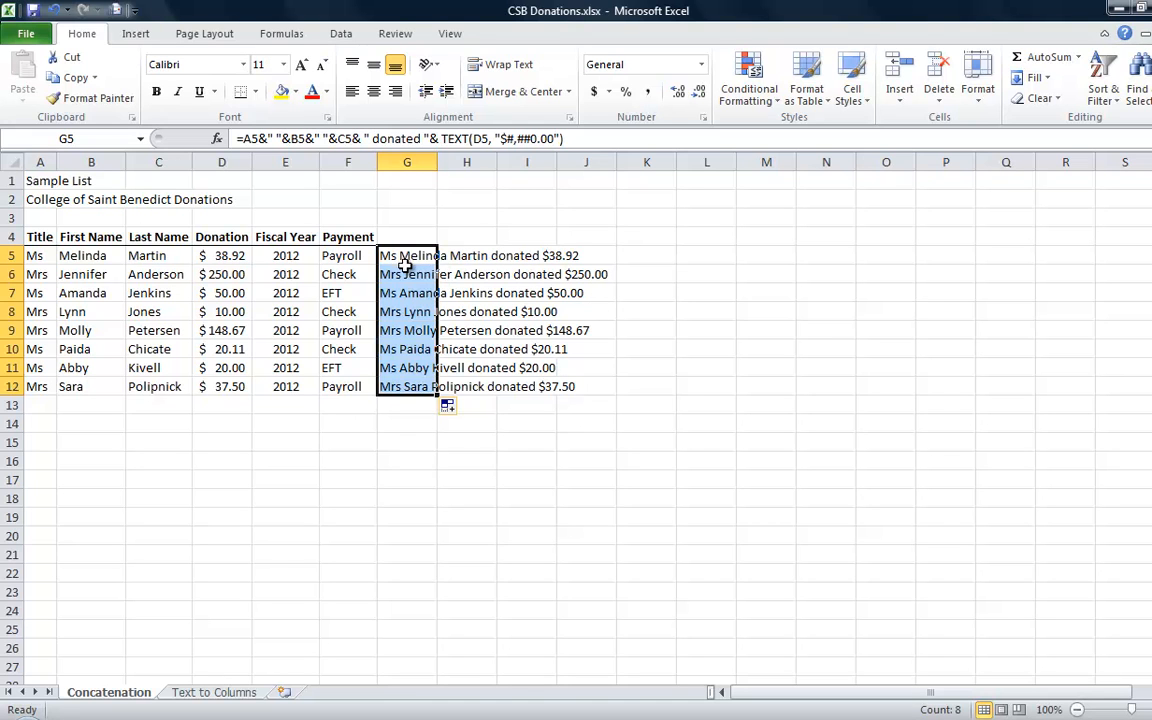
key("ctrl+z")
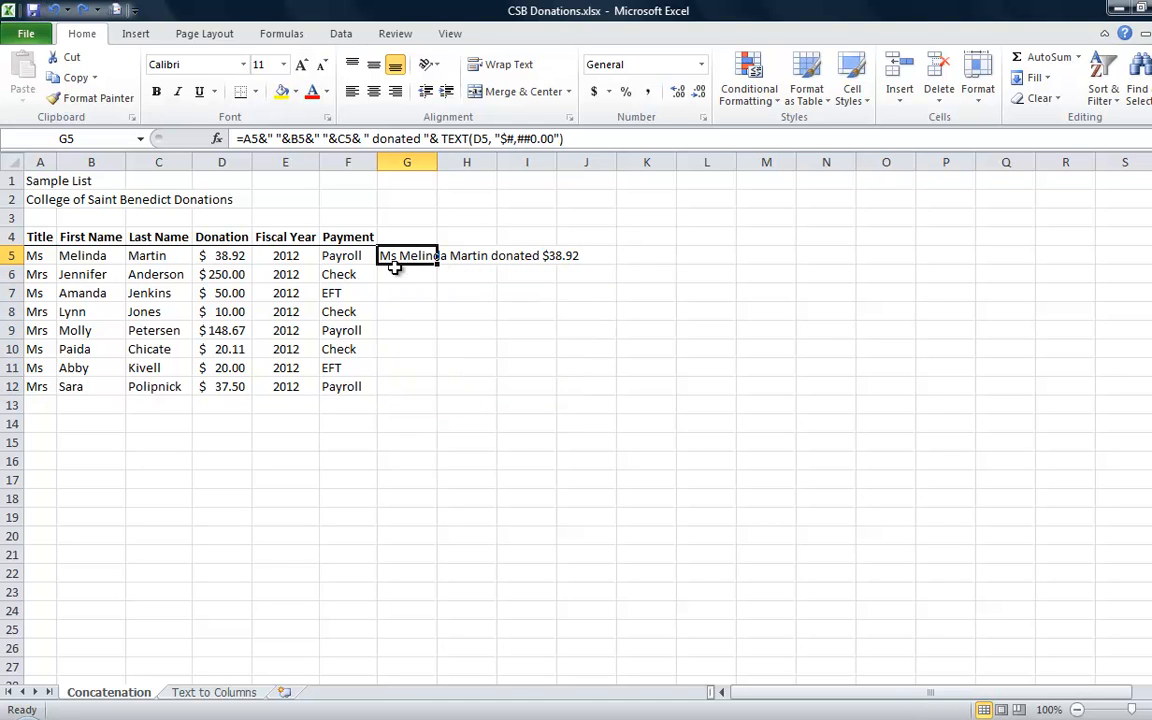
Copy the G5 formula and paste it down the column through G12
key("ctrl+c")
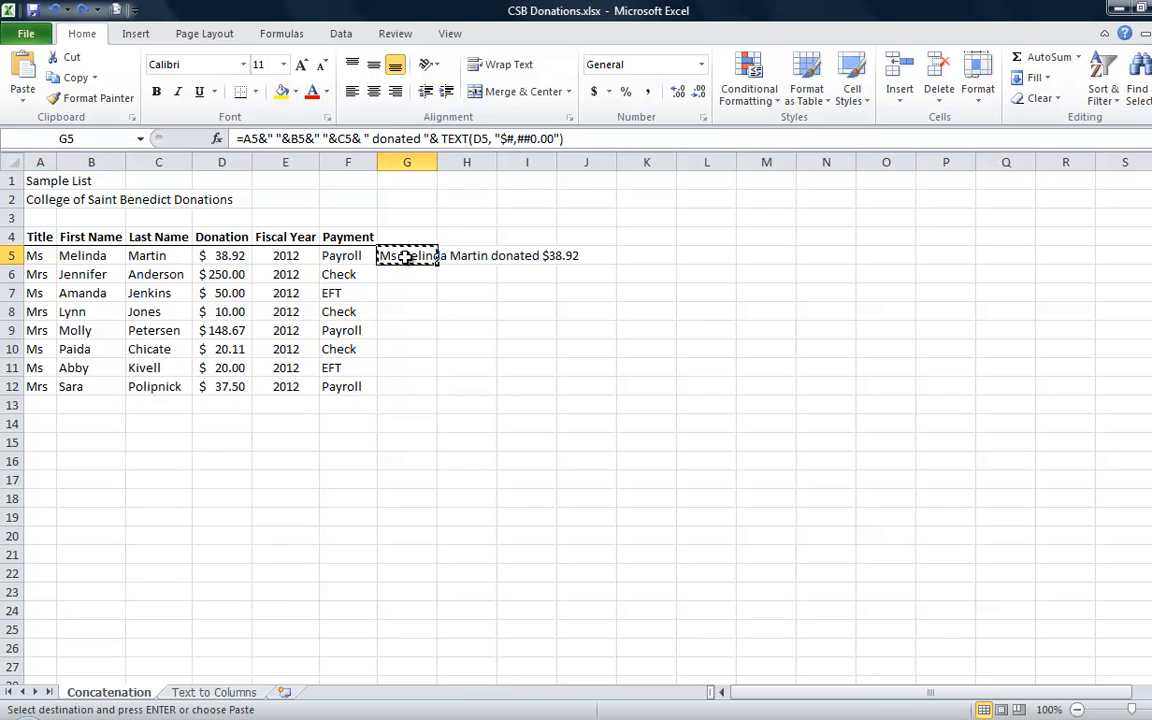
key("shift+Down")
key("shift+Down")
key("shift+Down")
key("shift+Down")
key("shift+Down")
key("shift+Down")
key("shift+Down")
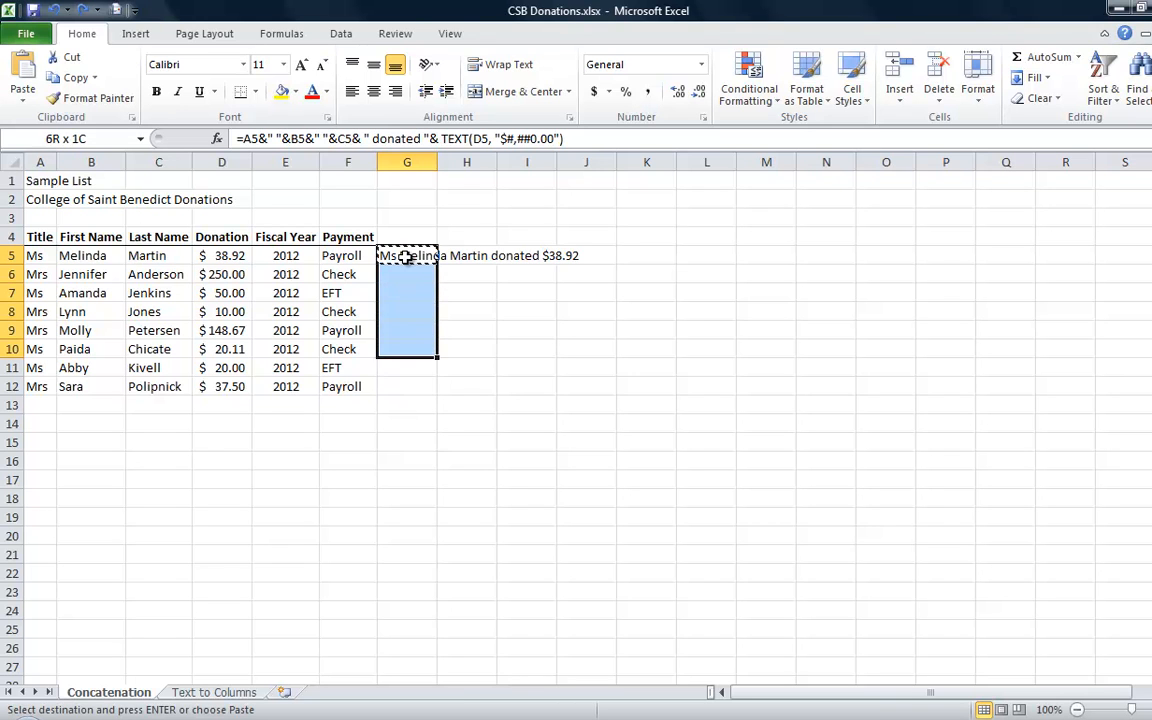
key("ctrl+v")
key("Return")
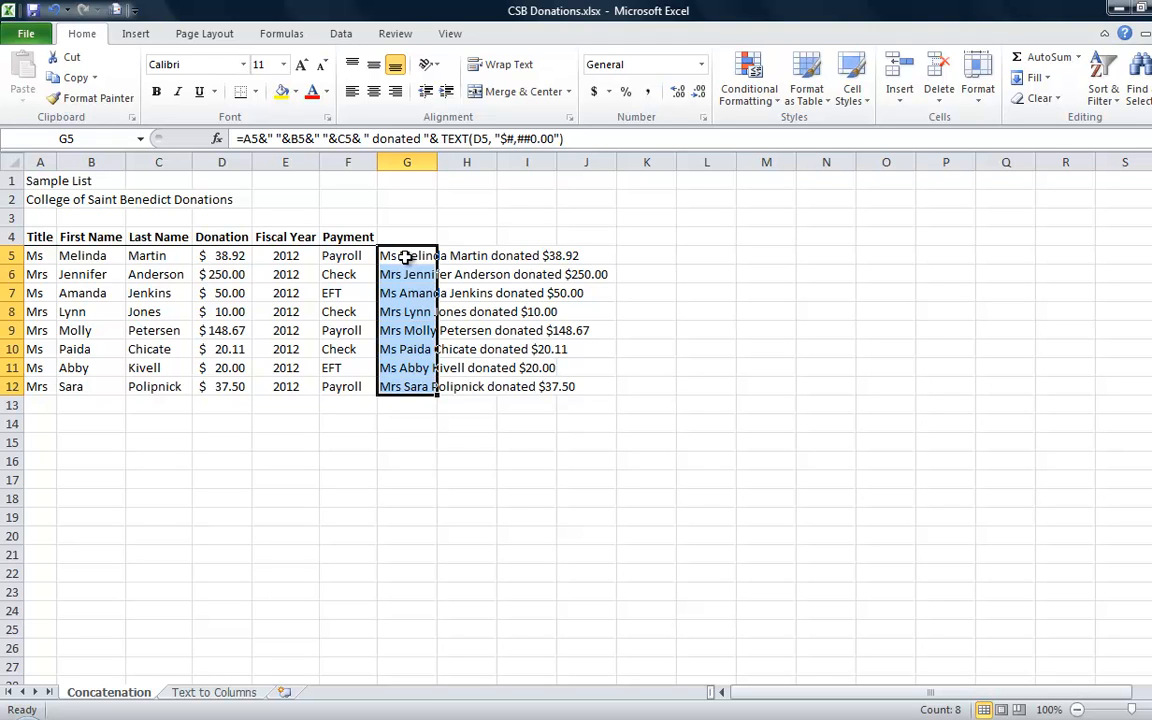
On the Text to Columns sheet, split the full names in A5:A12 into separate columns using Space as the only delimiter
left_click(206, 692)
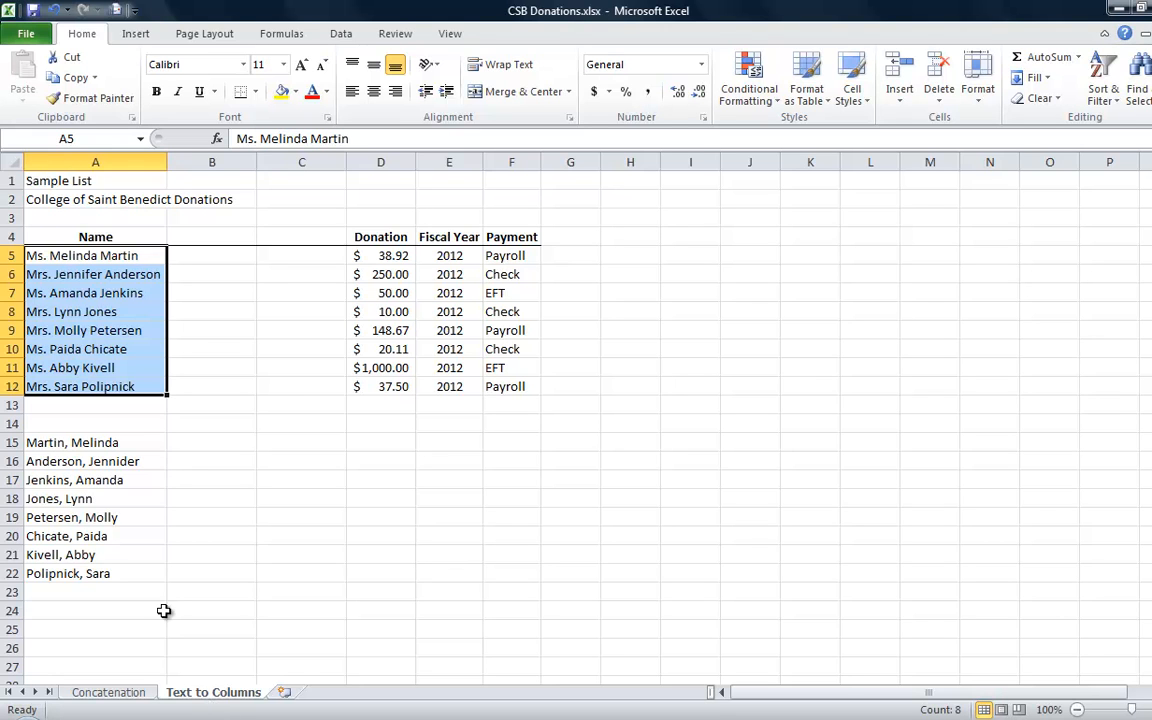
left_click(222, 294)
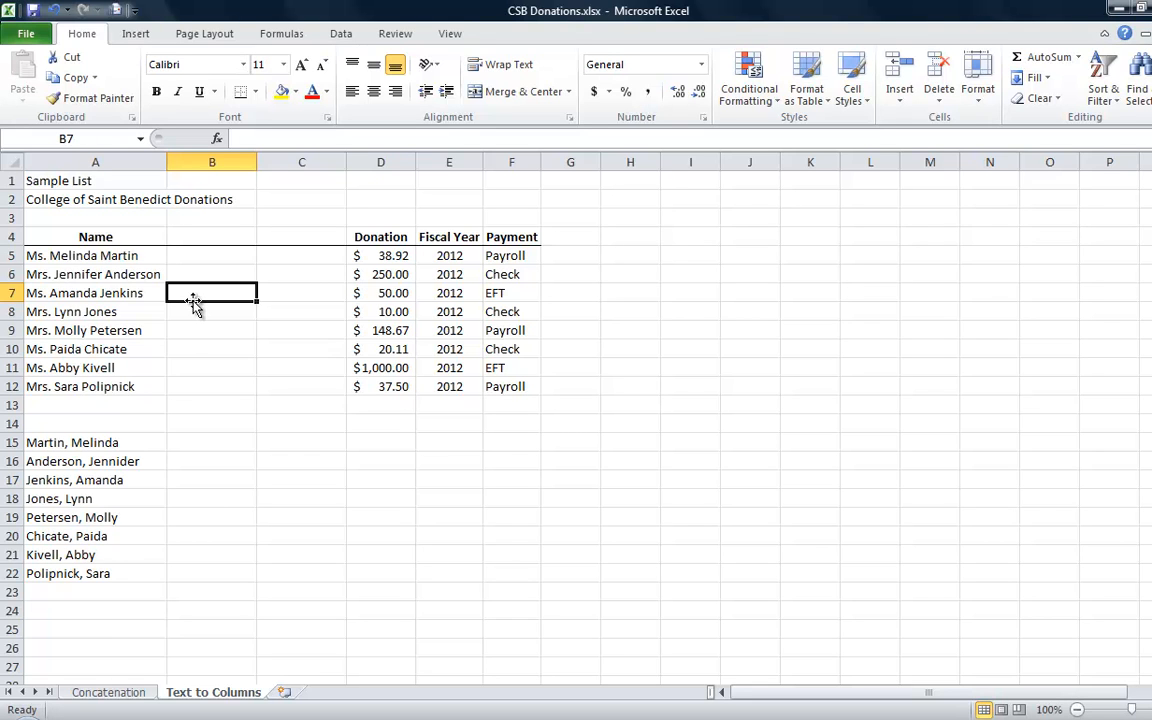
left_click(104, 256)
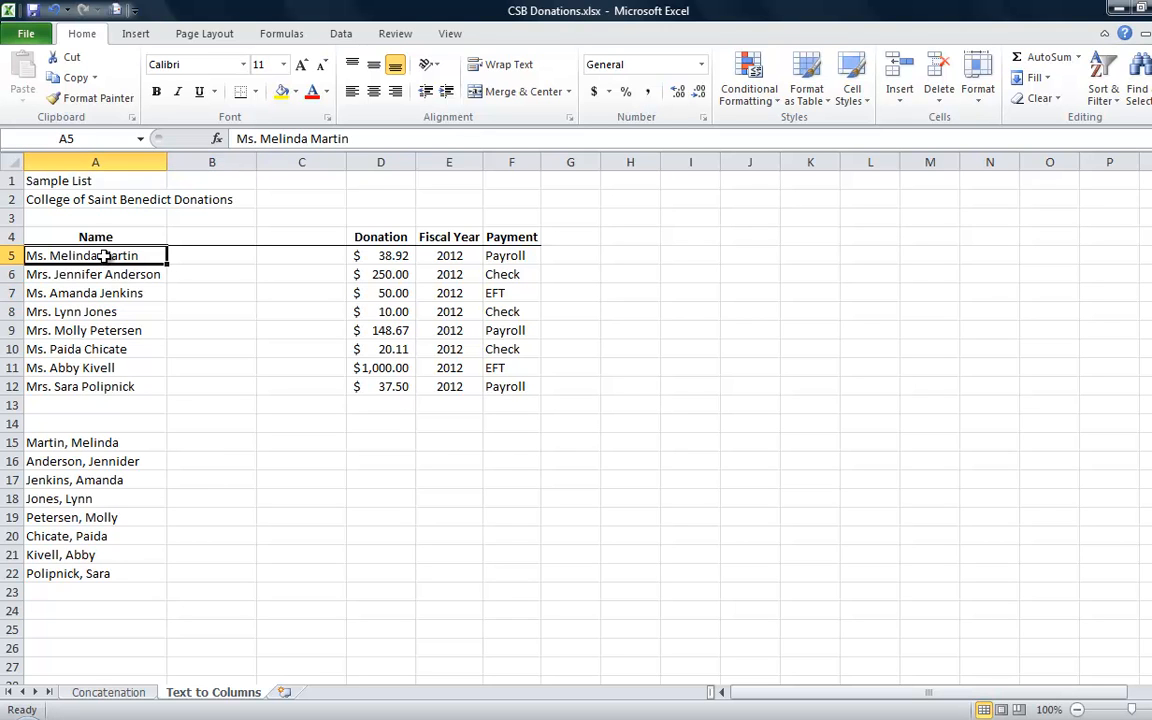
key("ctrl+shift+Down")
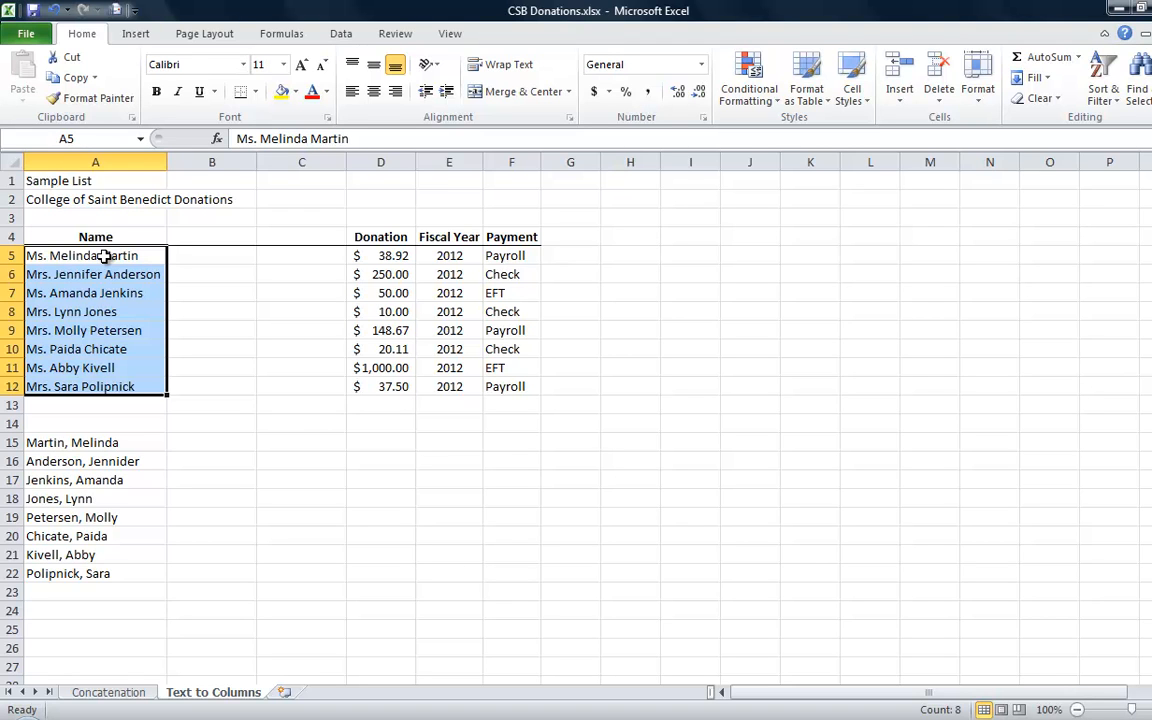
left_click(338, 35)
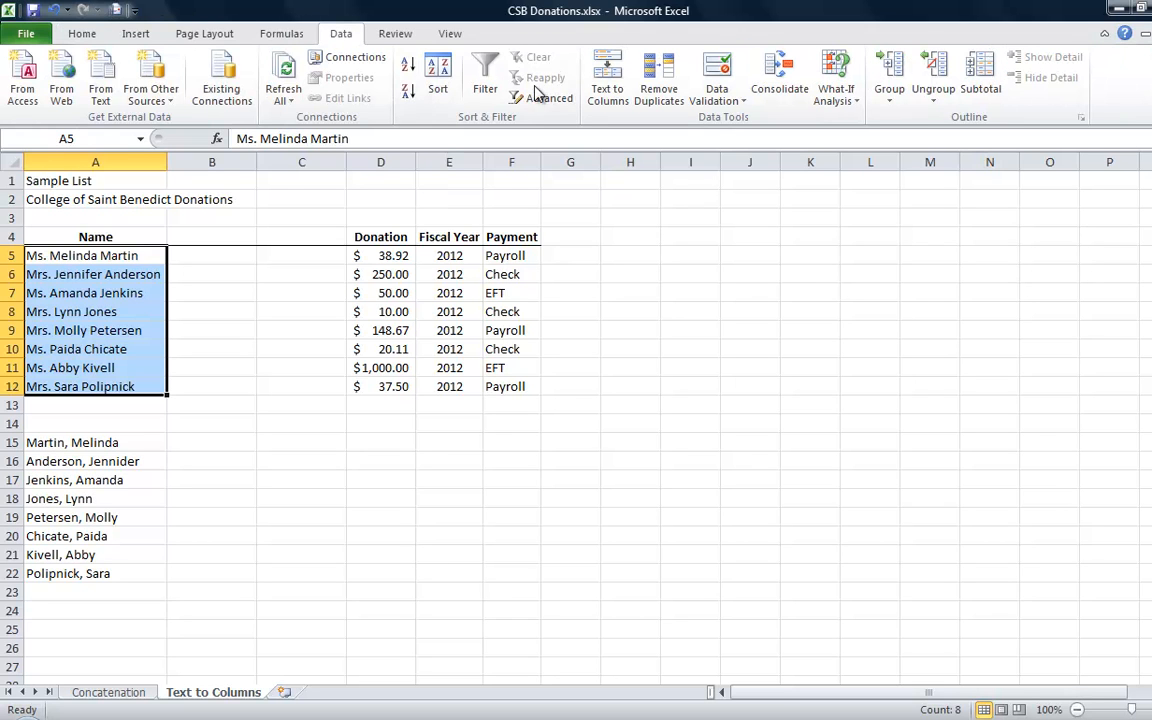
left_click(607, 82)
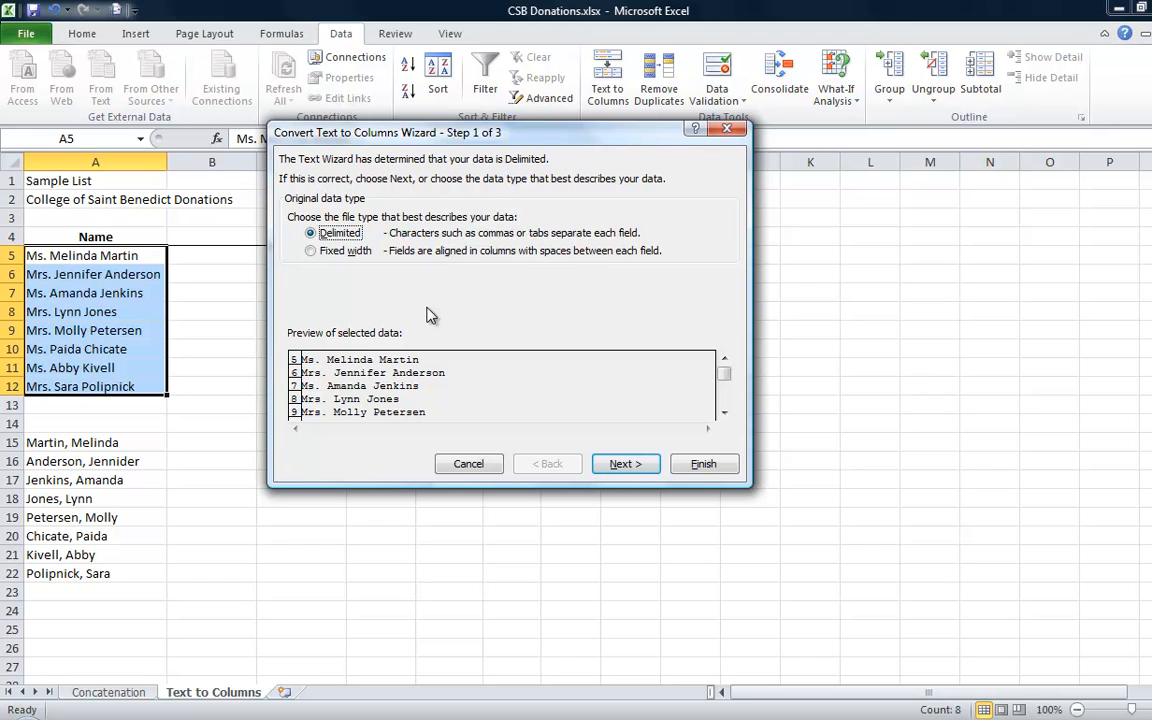
left_click(622, 466)
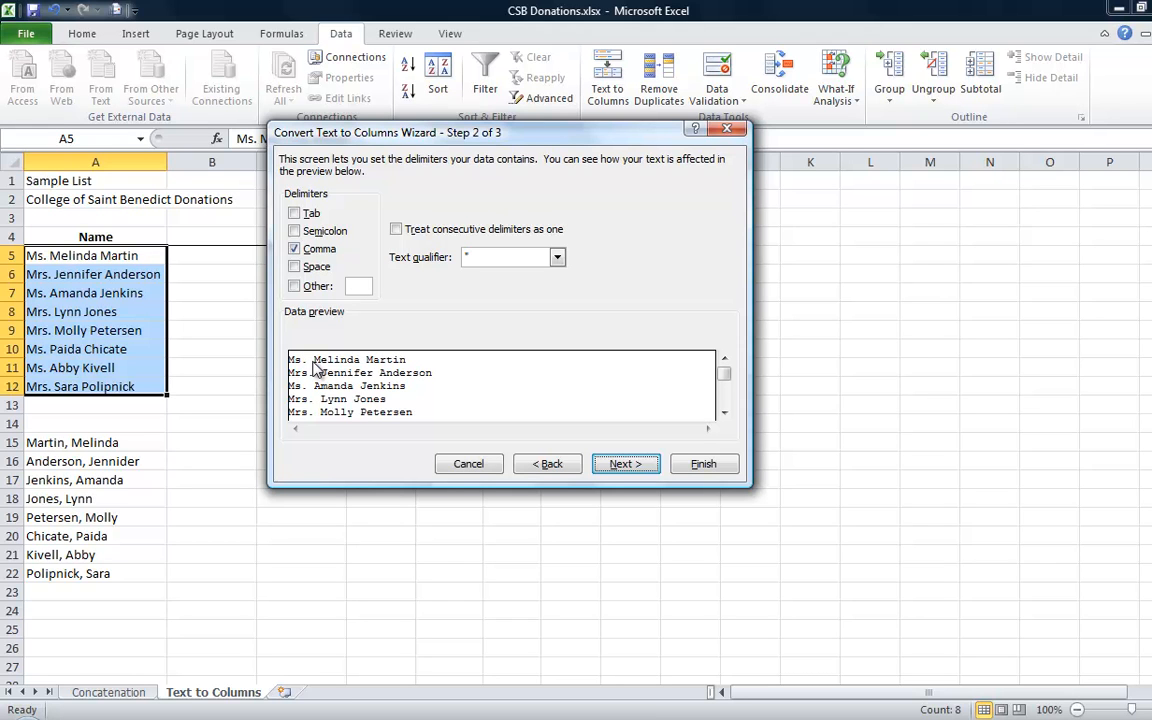
left_click(294, 267)
left_click(294, 249)
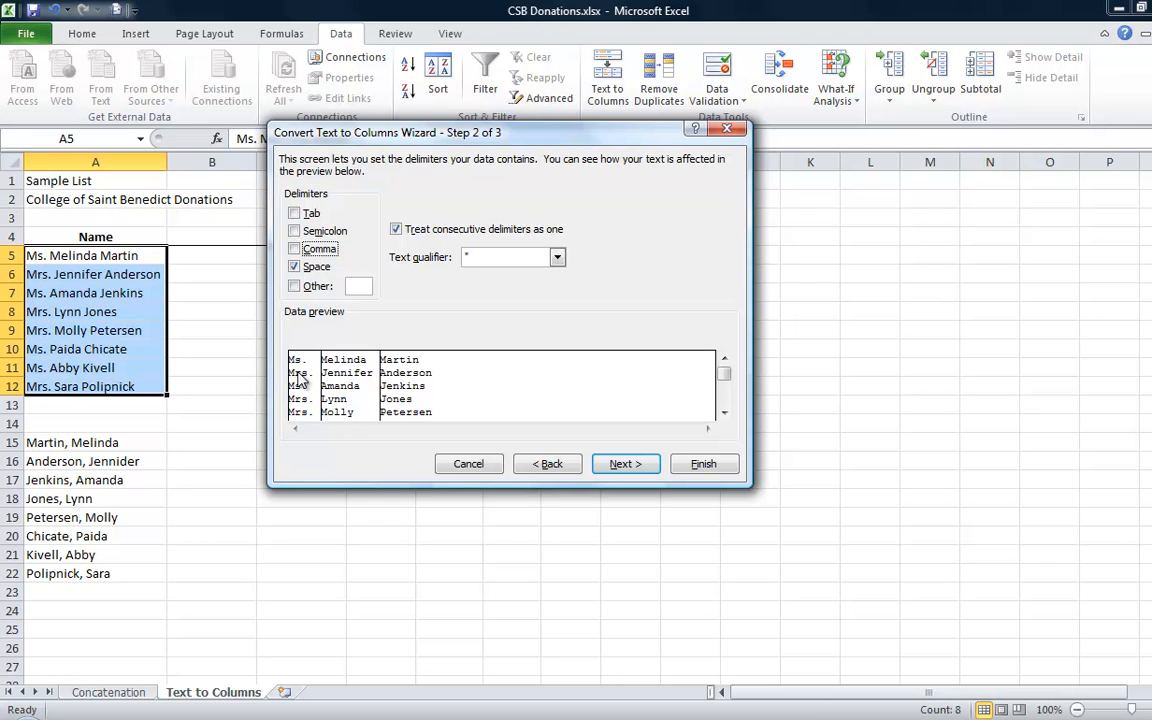
left_click(643, 465)
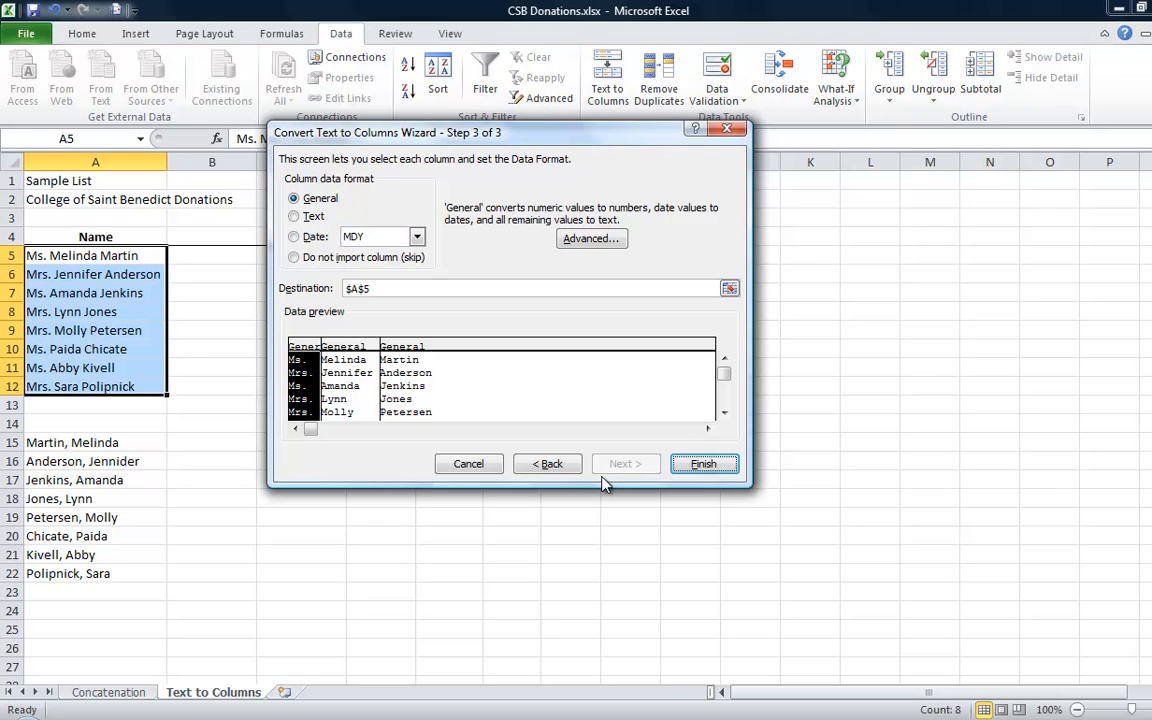
left_click(688, 464)
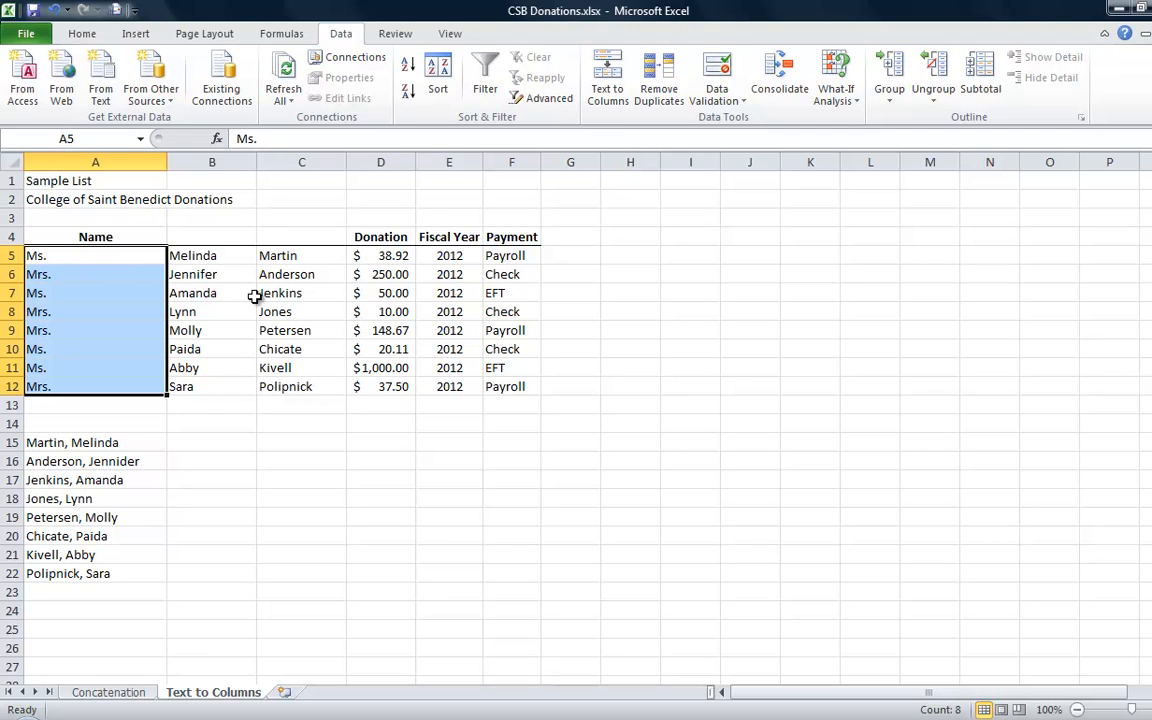
Split the last-name-first list in A15:A22 into separate columns with Text to Columns, using both Comma and Space as delimiters
left_click(102, 442)
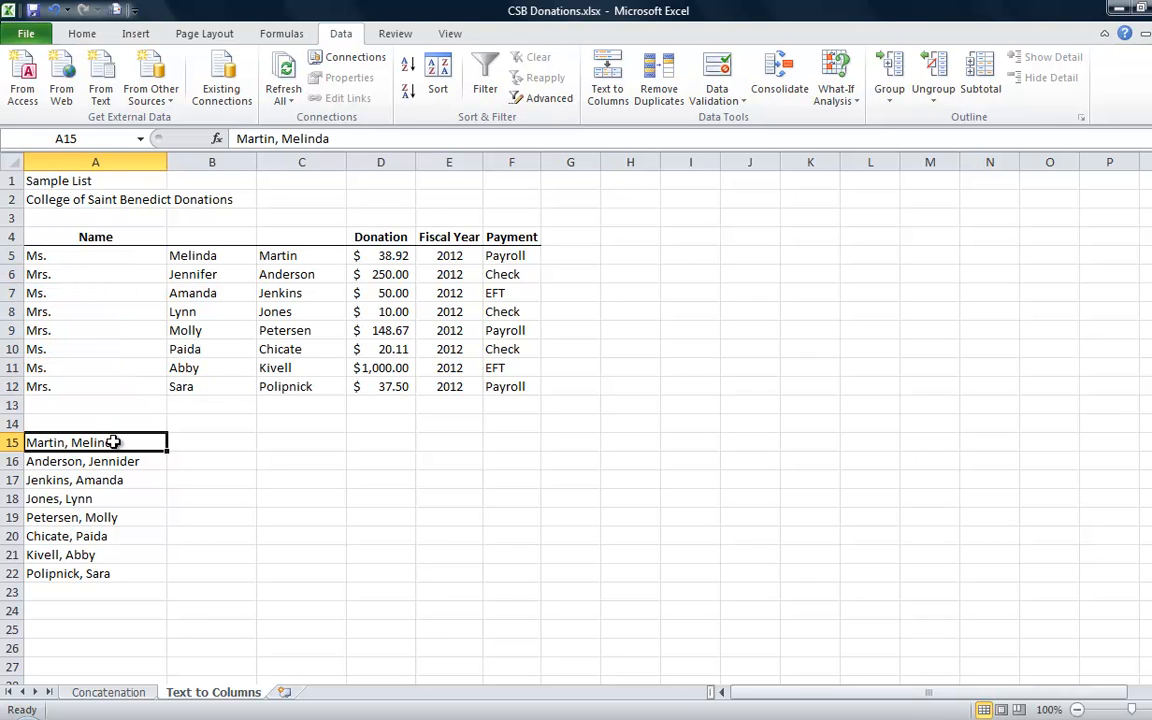
key("ctrl+shift+Down")
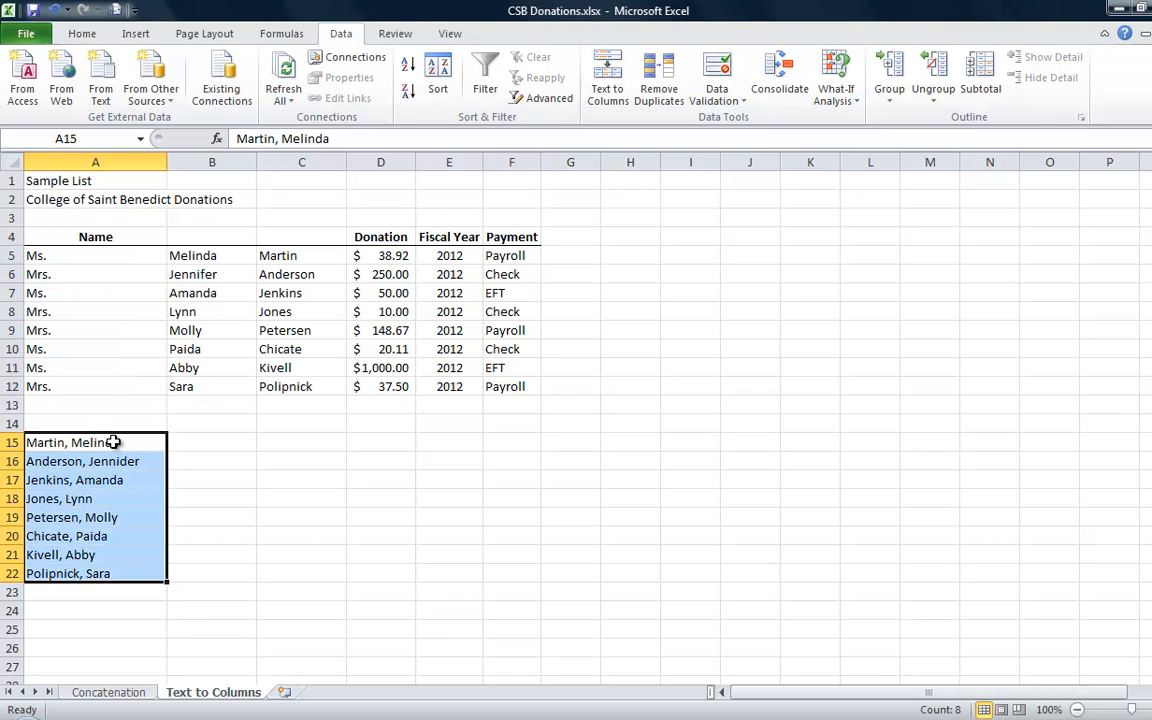
left_click(595, 88)
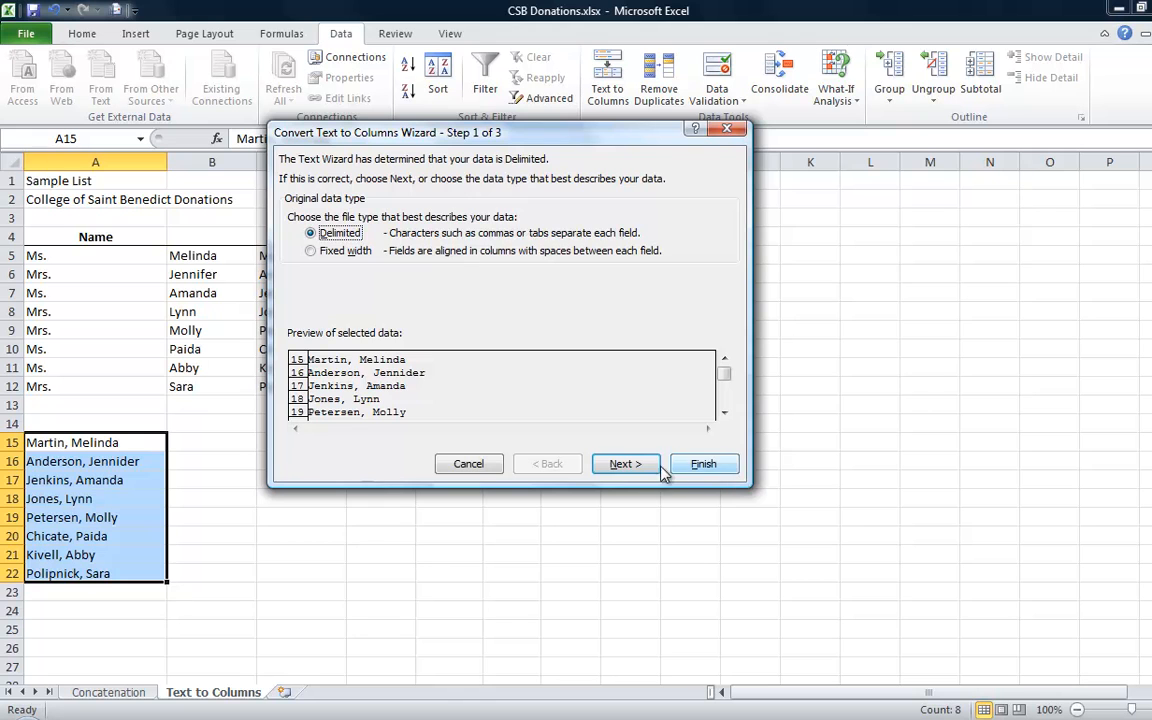
left_click(625, 464)
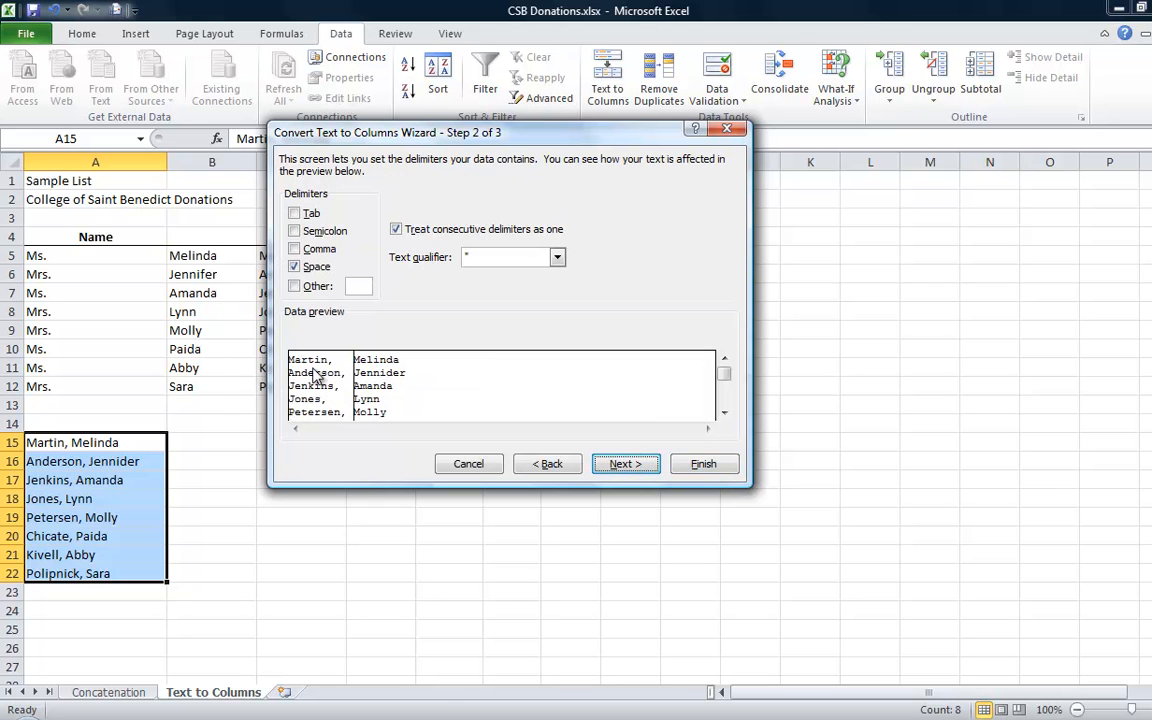
left_click(296, 250)
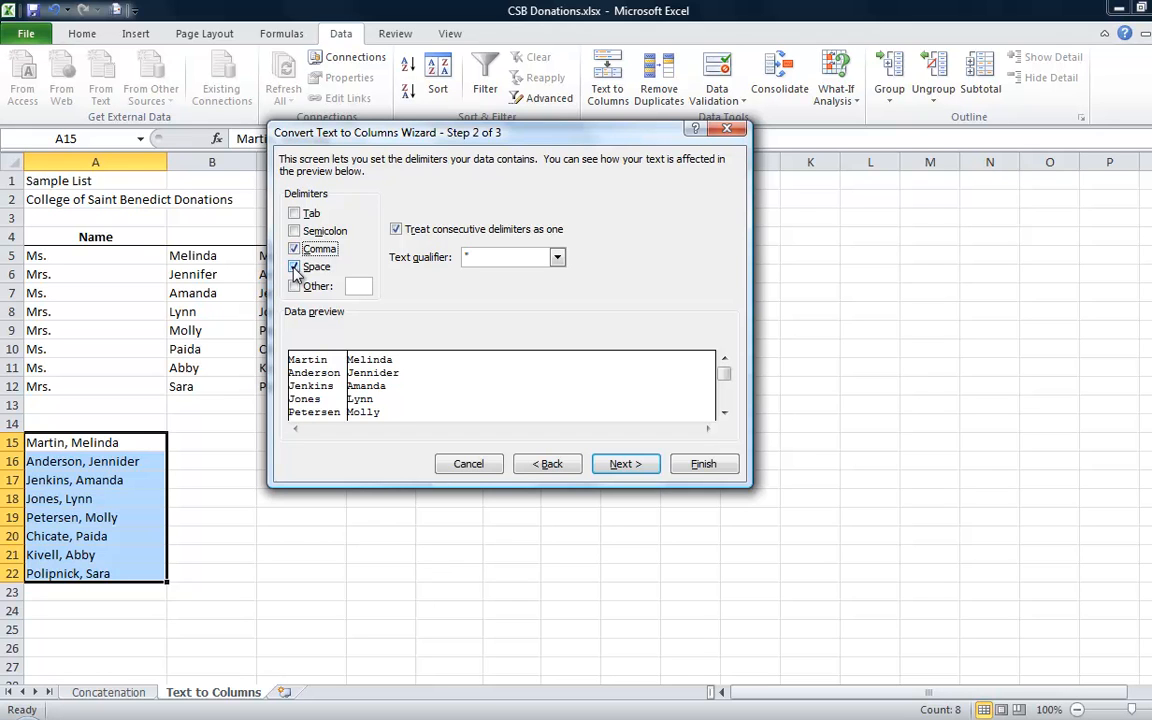
left_click(295, 267)
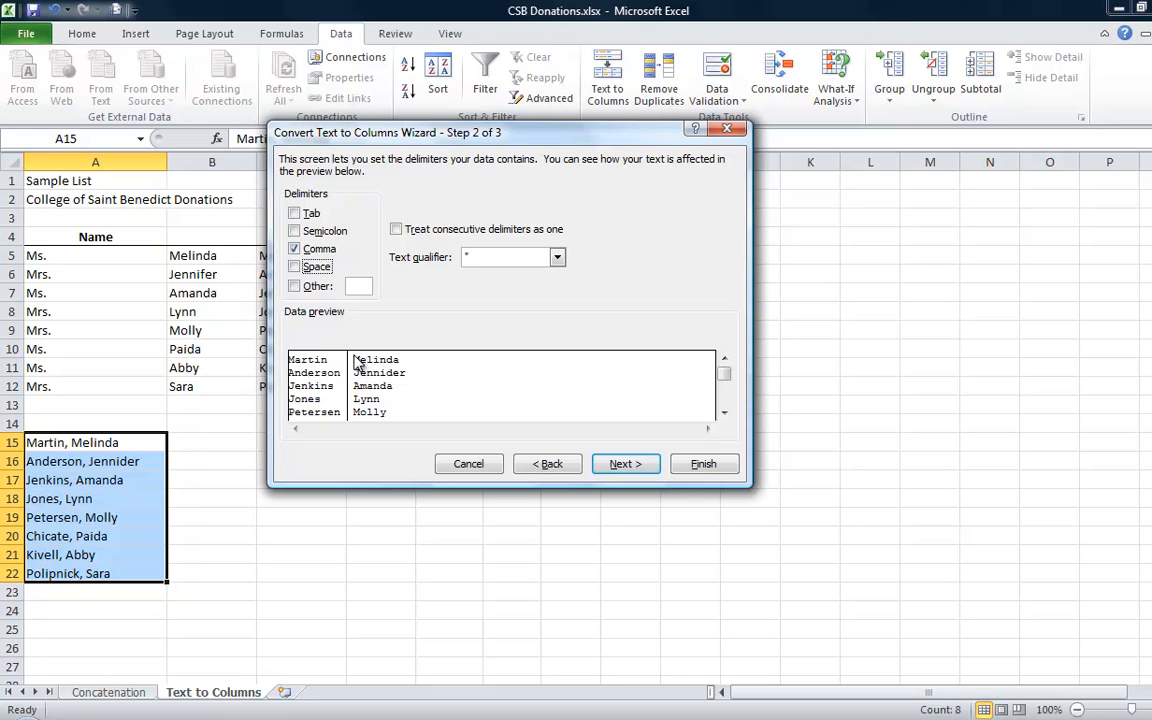
left_click(294, 268)
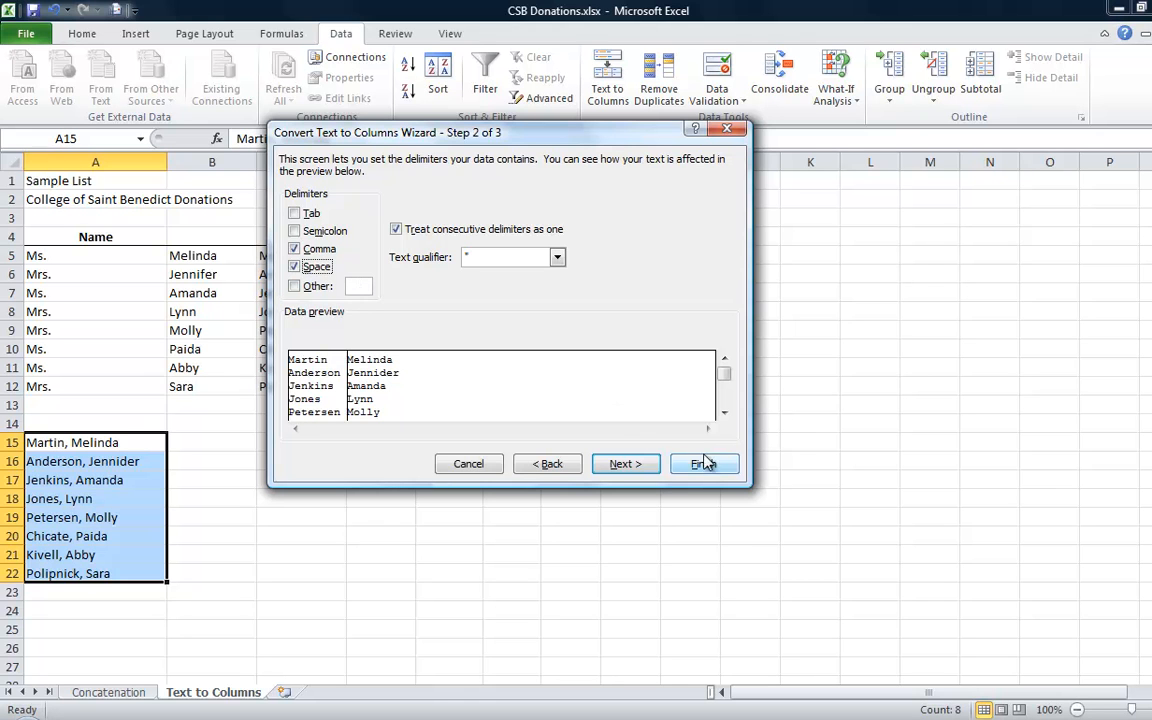
left_click(641, 464)
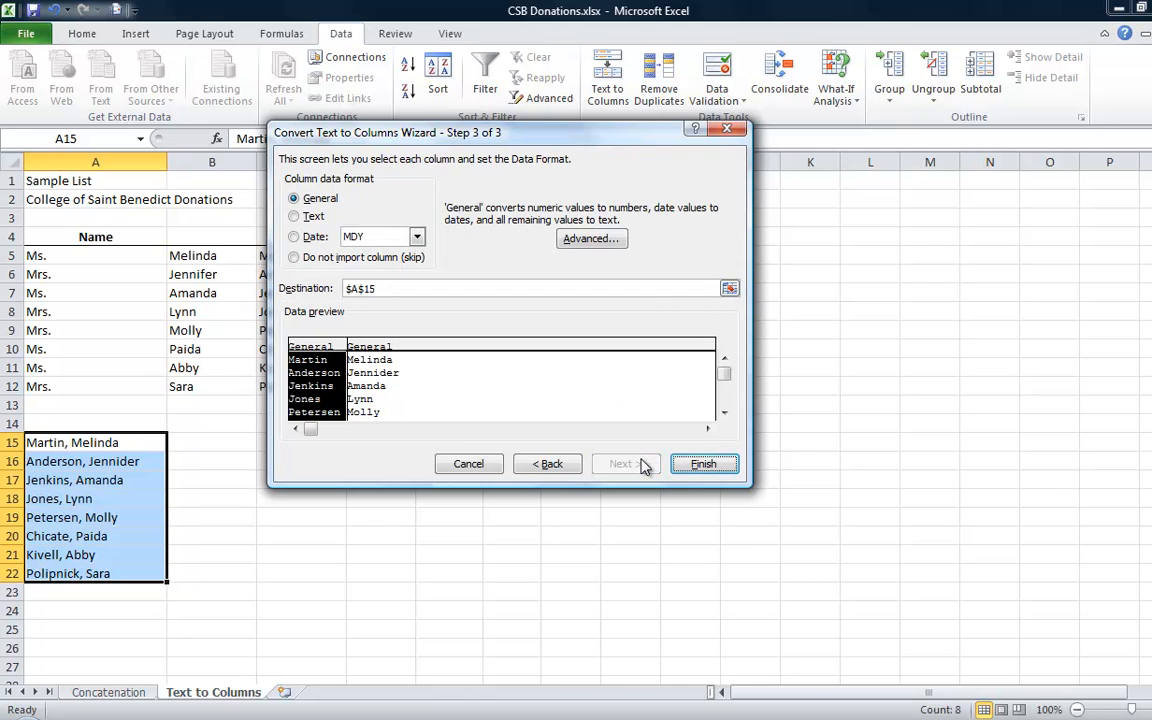
left_click(702, 465)
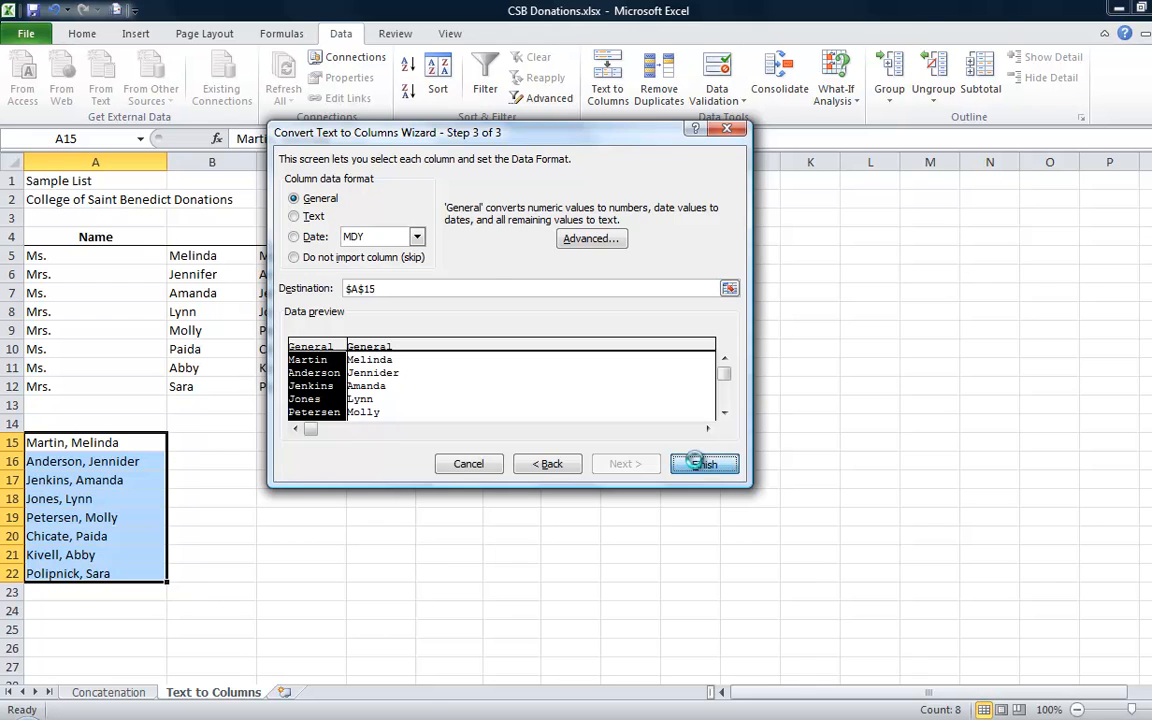